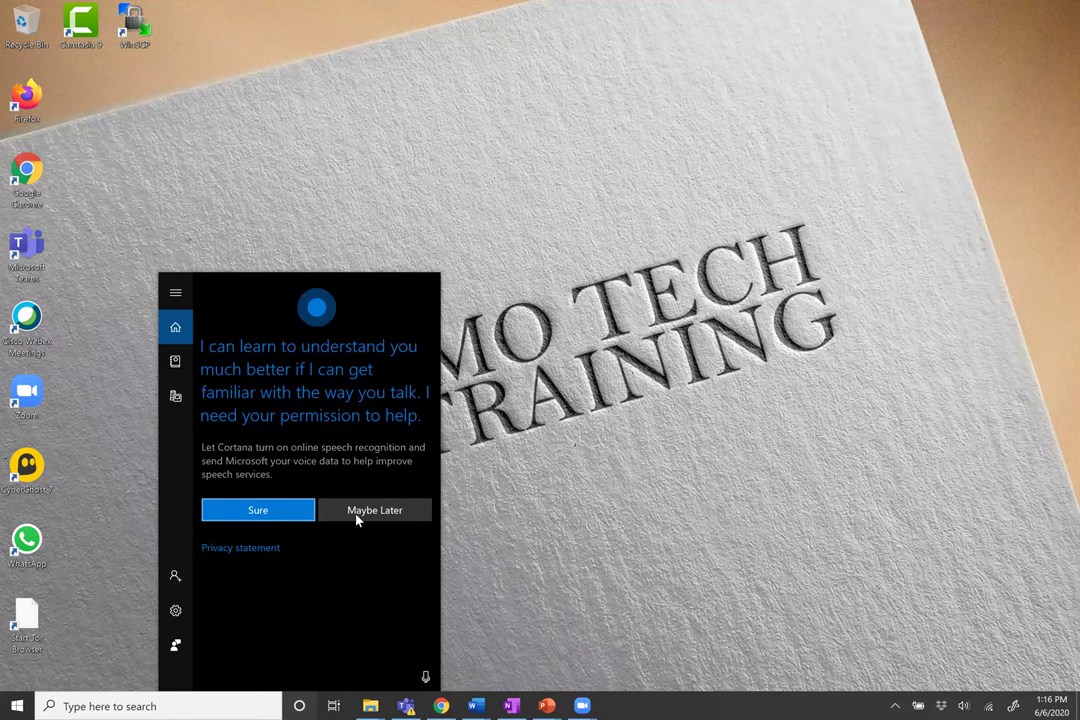
Step: Allow Cortana to use online speech recognition, try a voice request and close the assistant
click(282, 513)
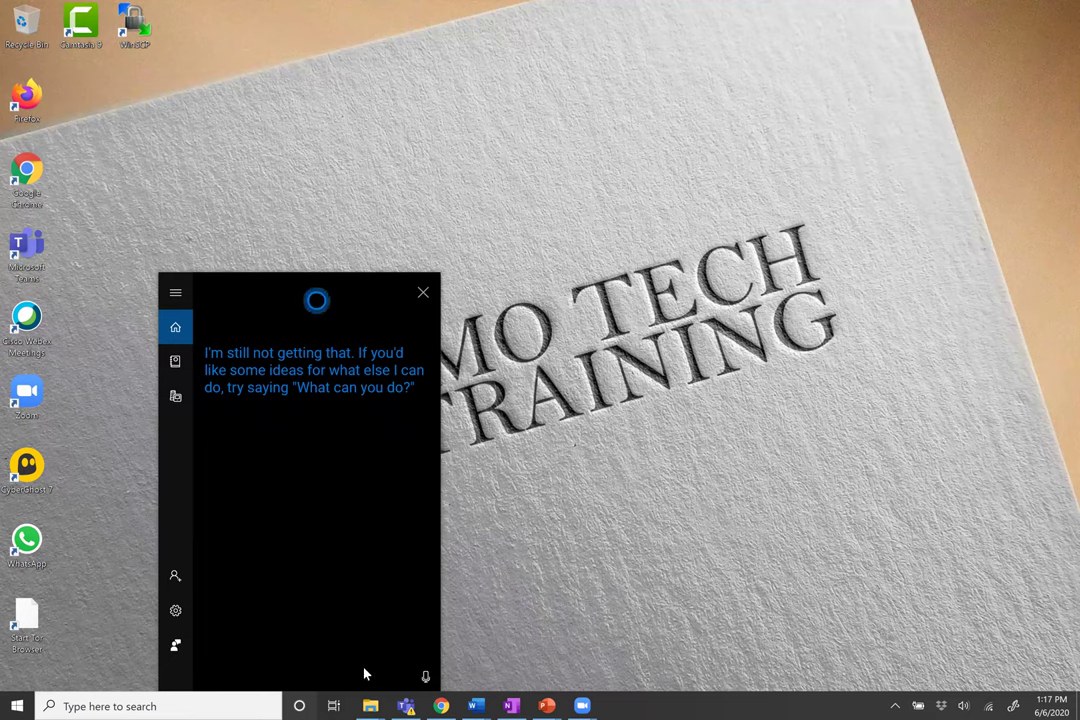
click(425, 677)
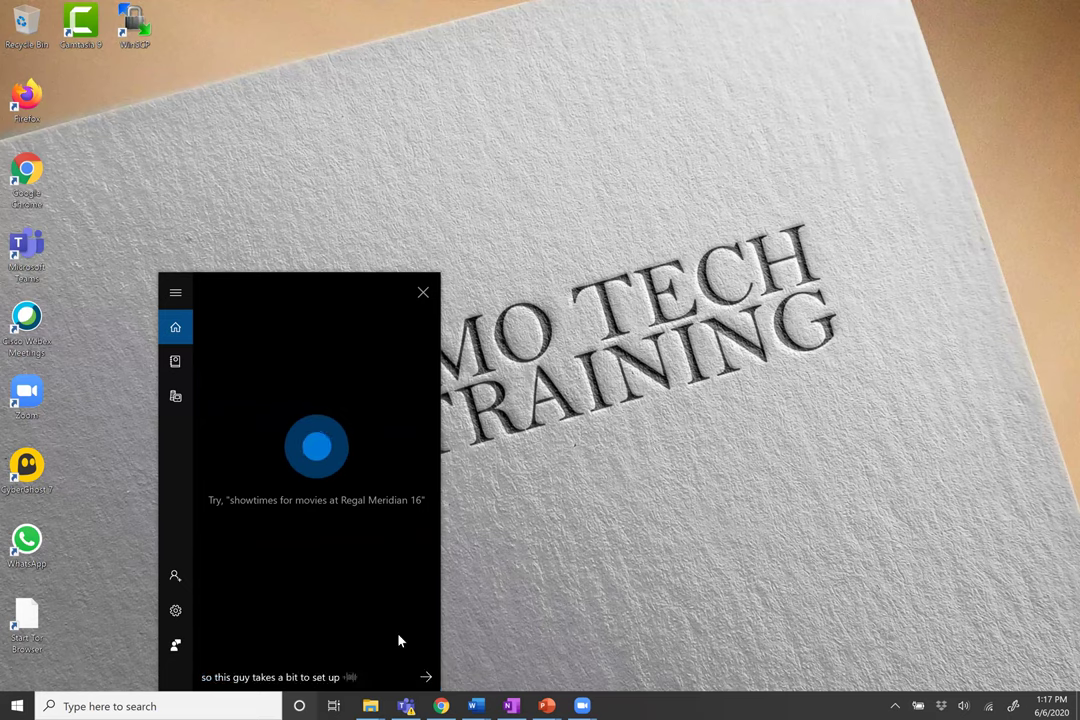
click(424, 293)
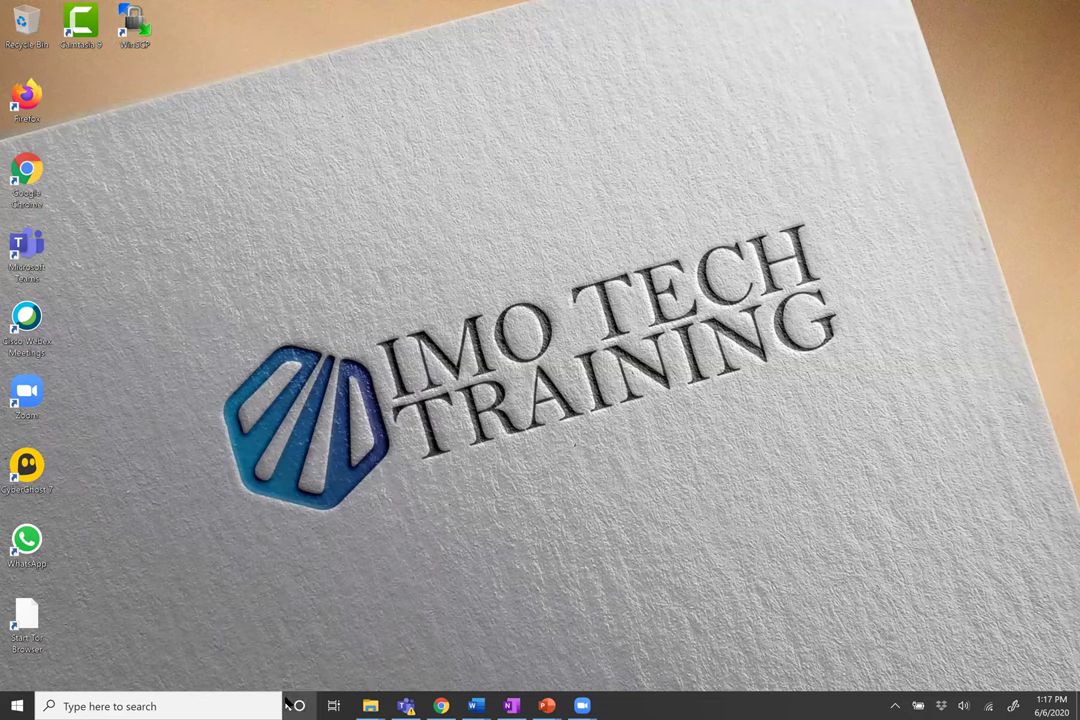
Step: Ask Cortana by voice for the current weather and for the President of the United States
key(super+c)
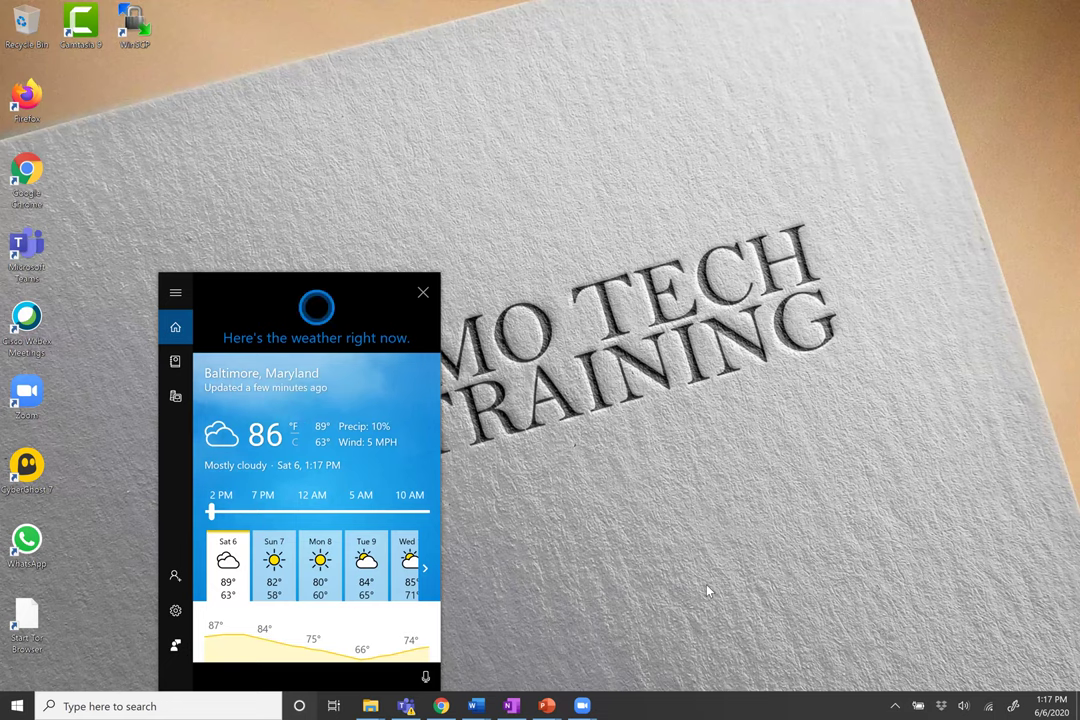
click(420, 292)
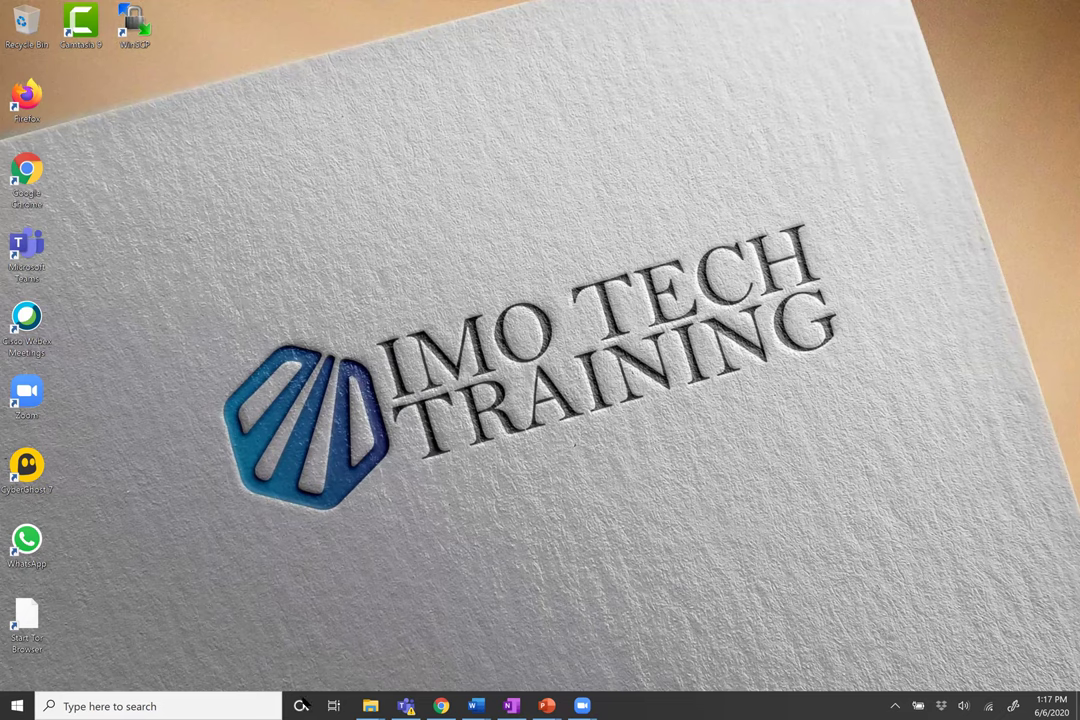
click(301, 706)
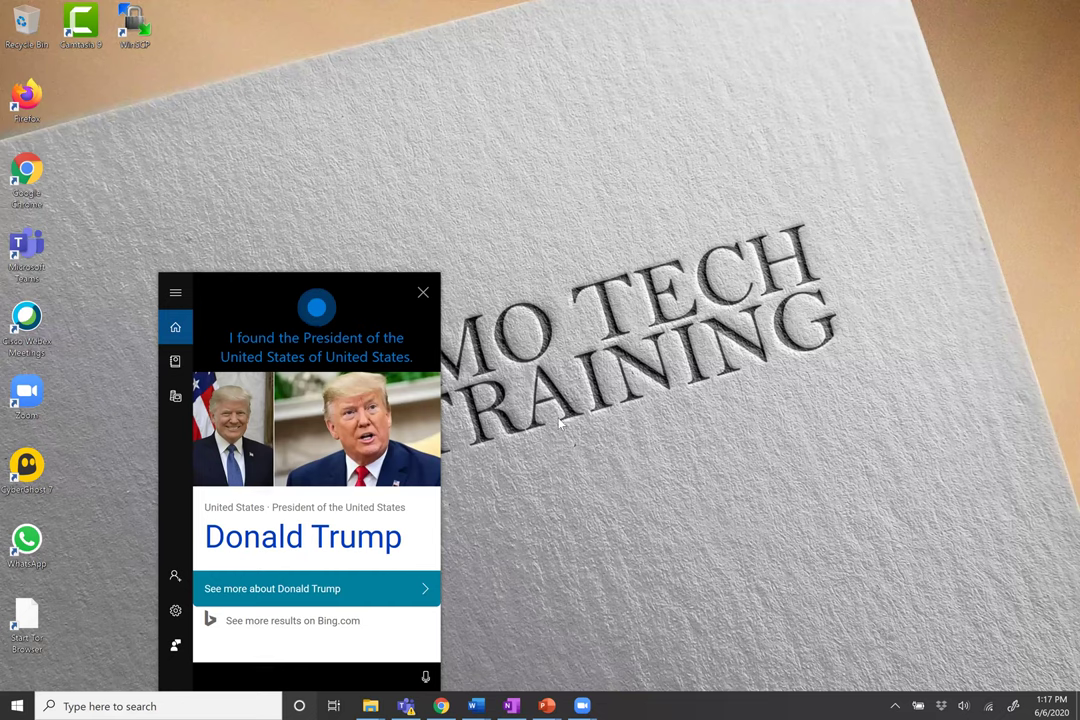
click(423, 292)
Step: Ask Cortana by voice to calculate 5×5, close the answer and start another voice request
click(303, 705)
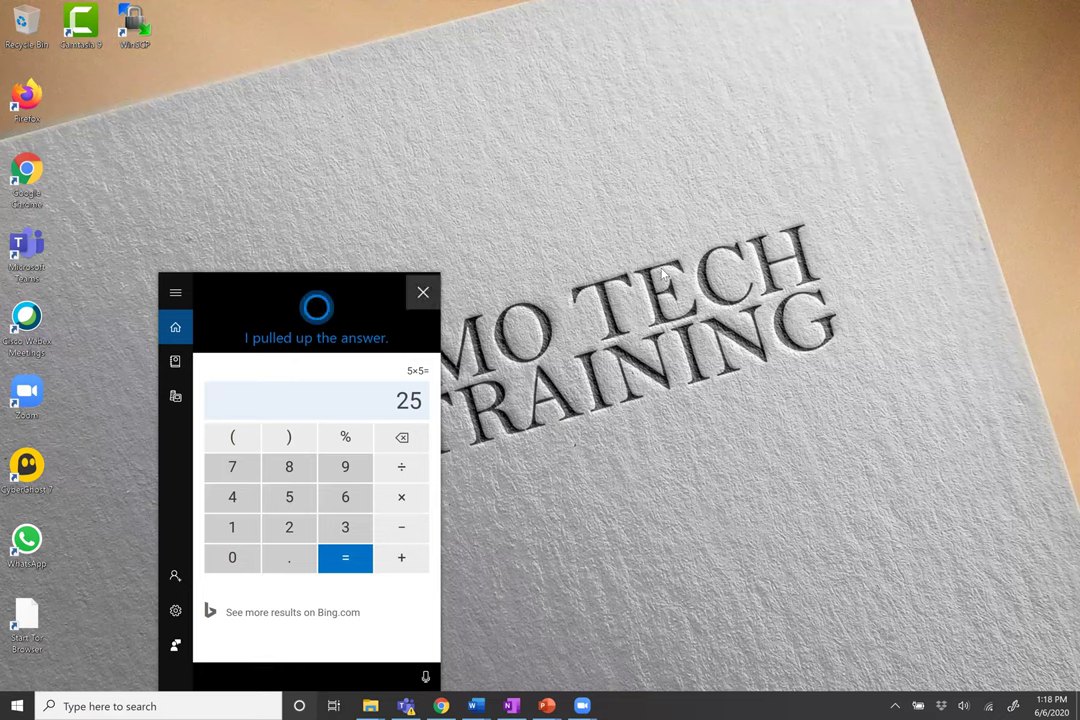
click(423, 292)
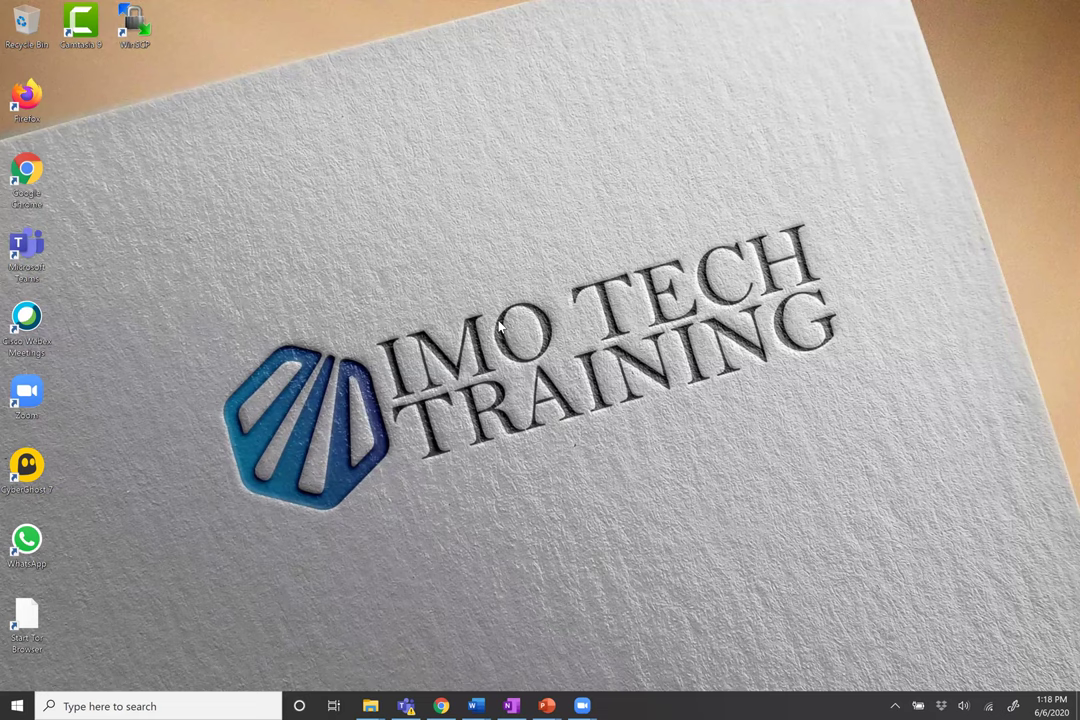
click(299, 704)
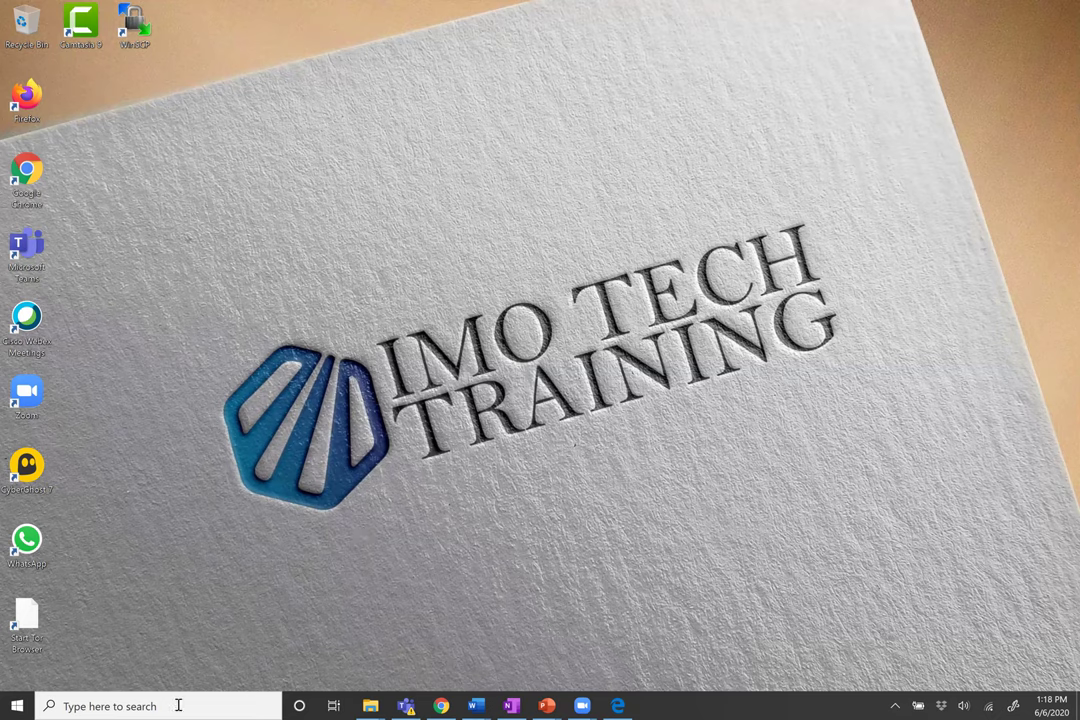
Step: Search Windows for "defen" and open Windows Defender Firewall
click(81, 703)
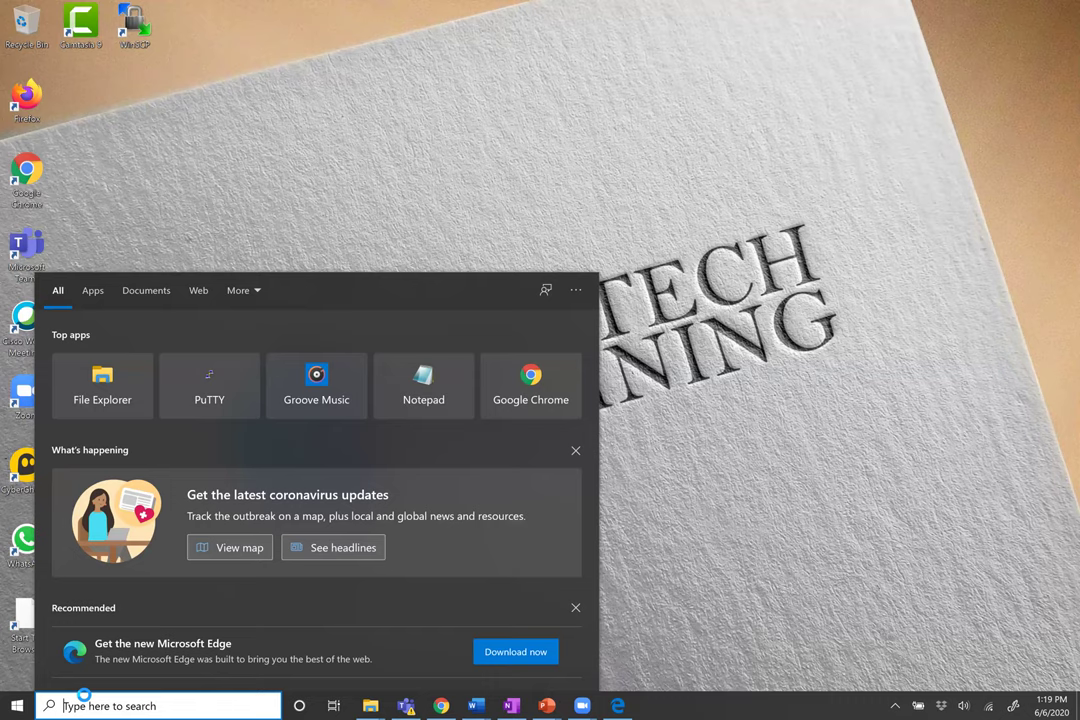
text(defen)
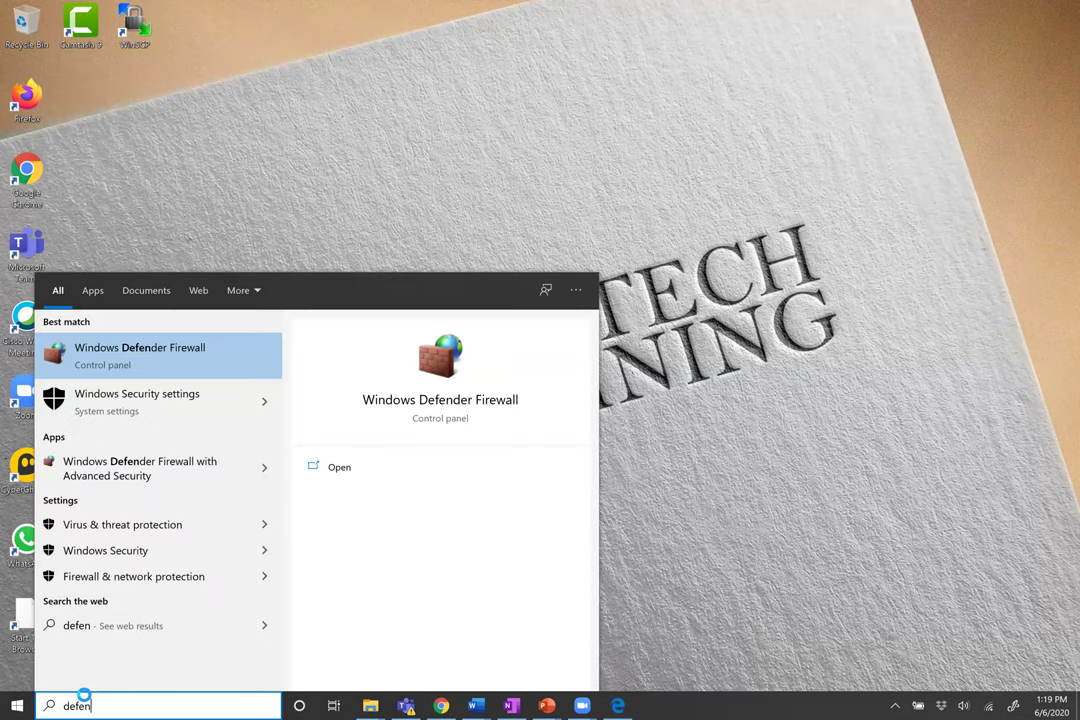
click(204, 364)
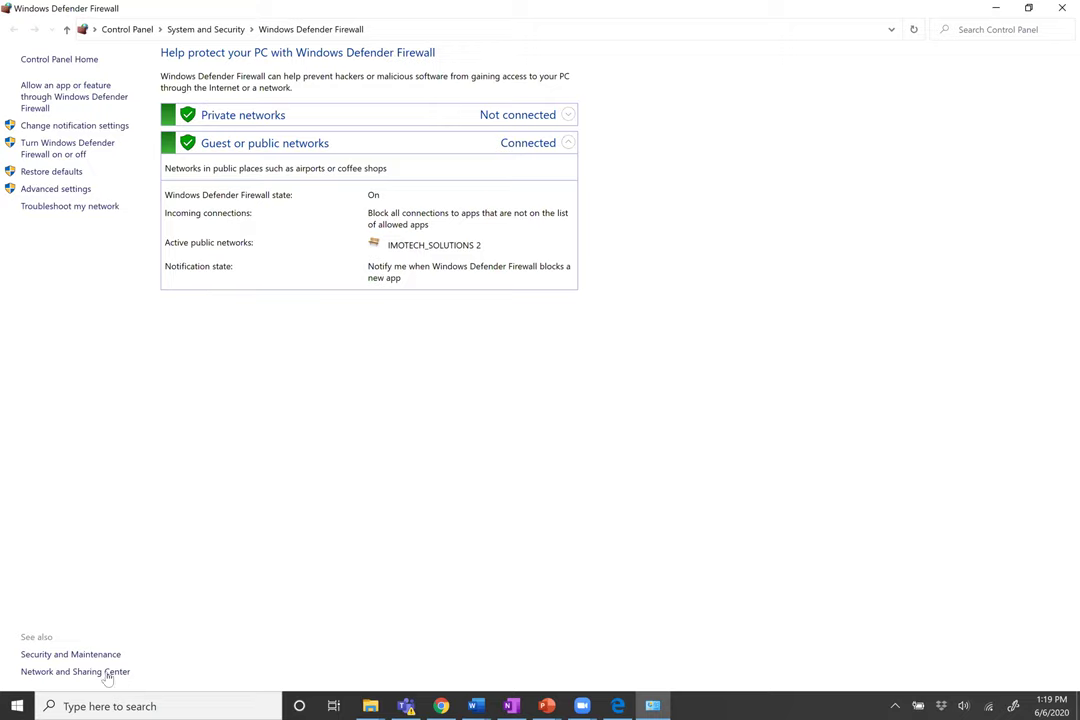
click(90, 704)
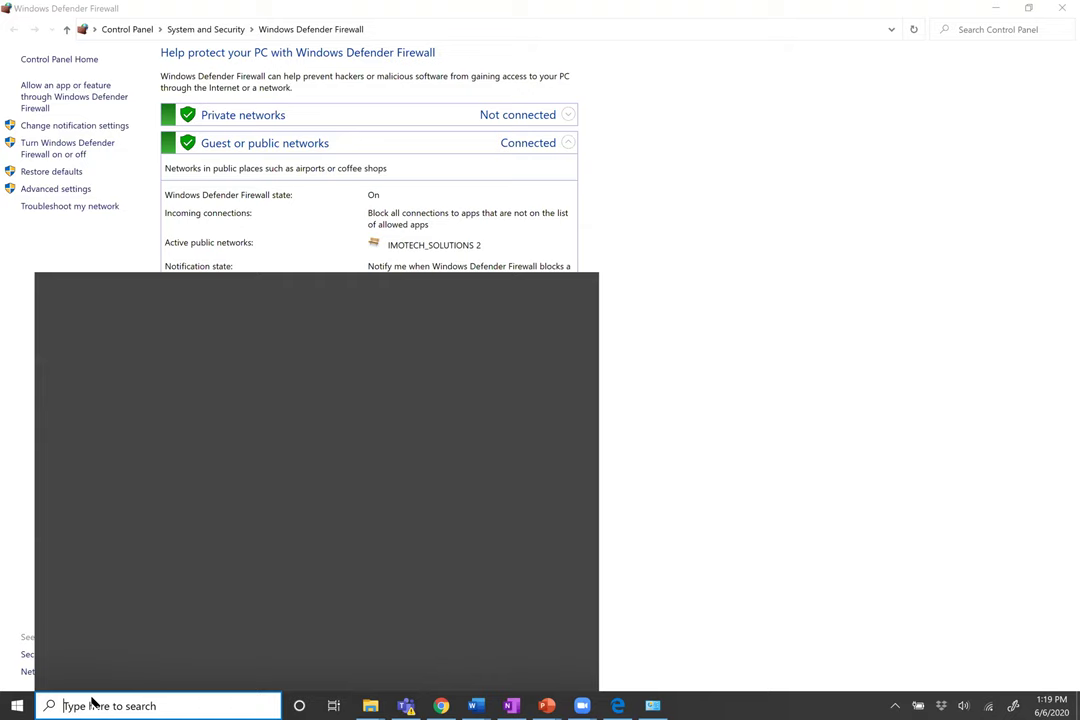
text(de)
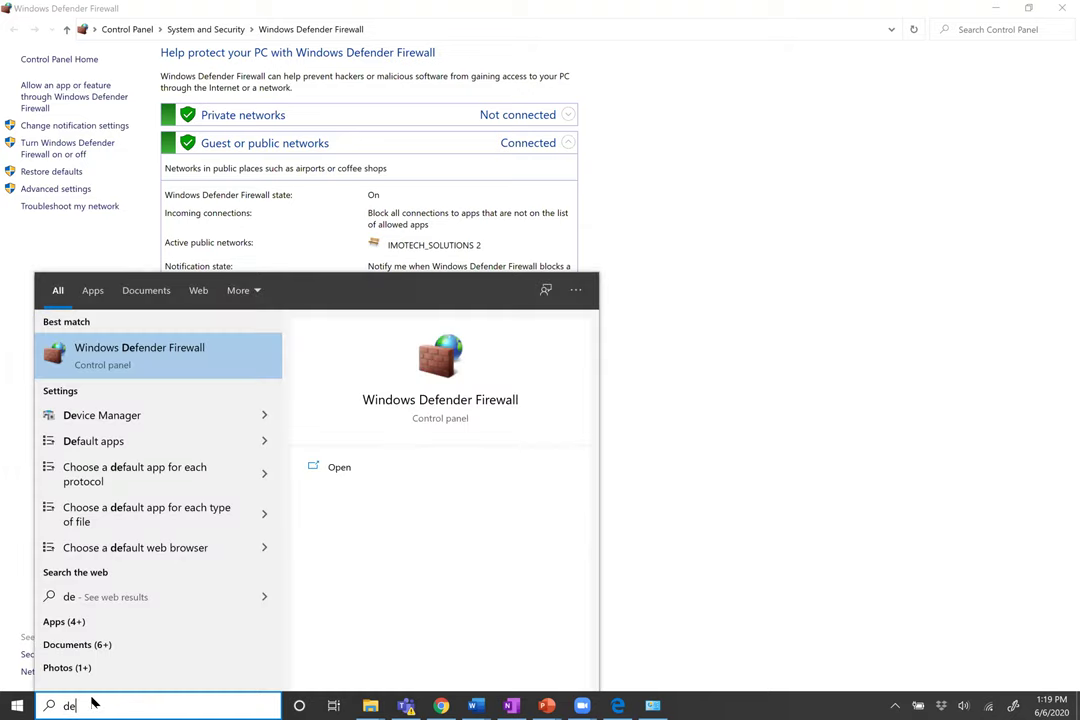
text(f)
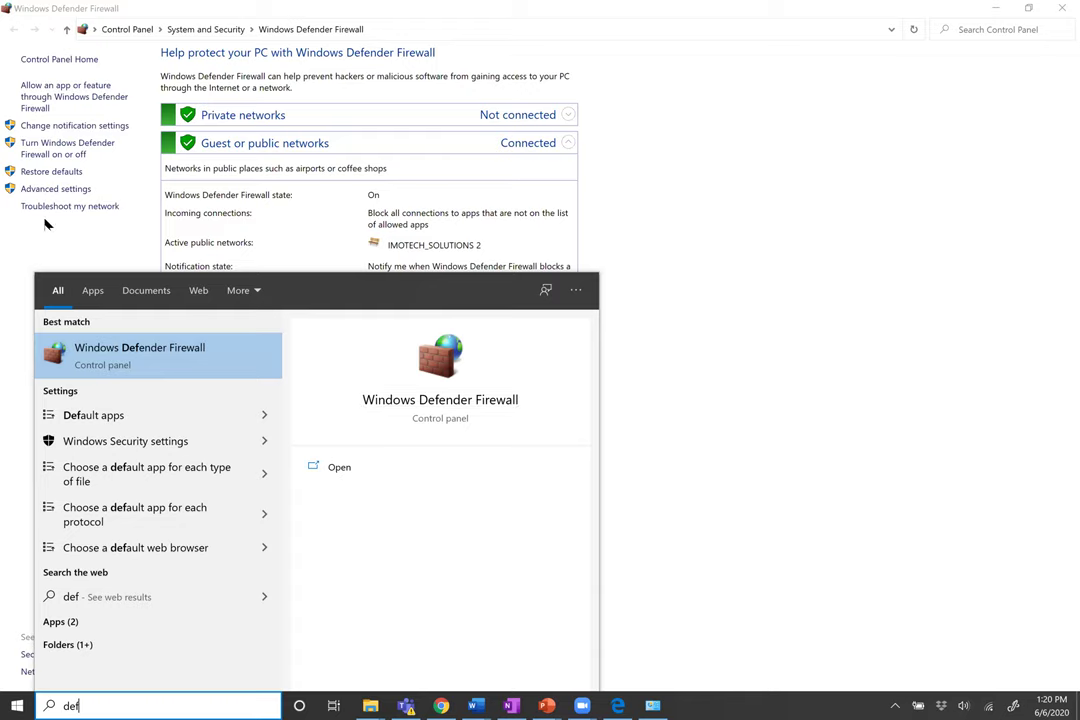
click(62, 150)
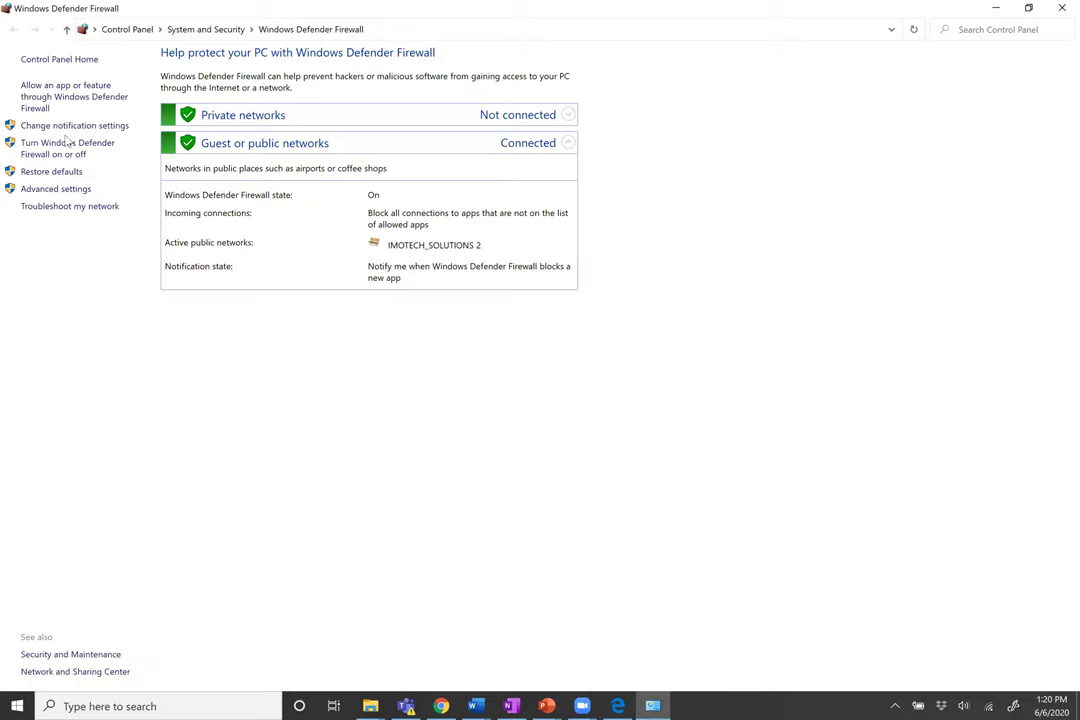
Step: Review the firewall notification settings for private and public networks and close the window
click(58, 130)
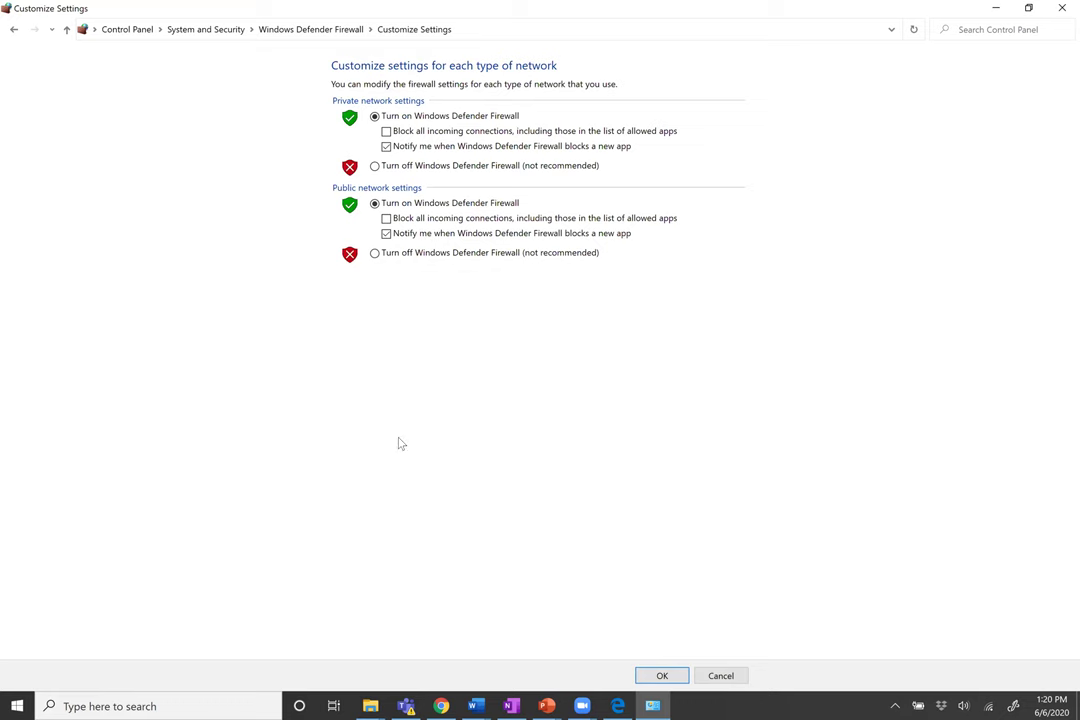
key(alt+F4)
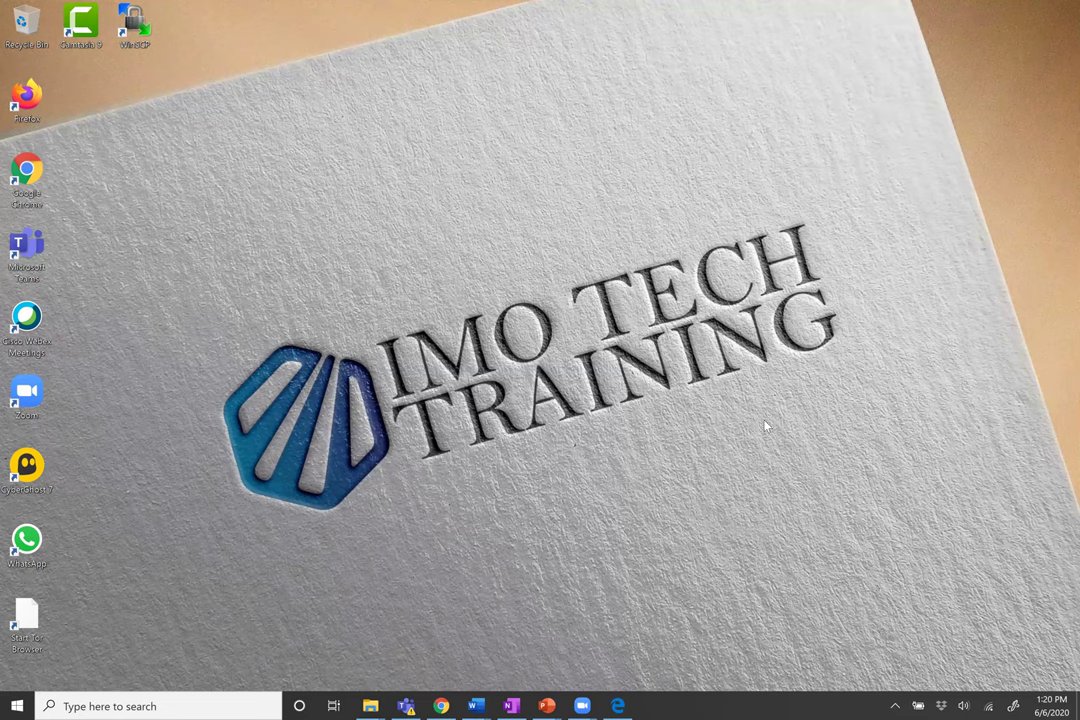
Step: Search Windows for "update" and open the Windows Update settings
click(87, 694)
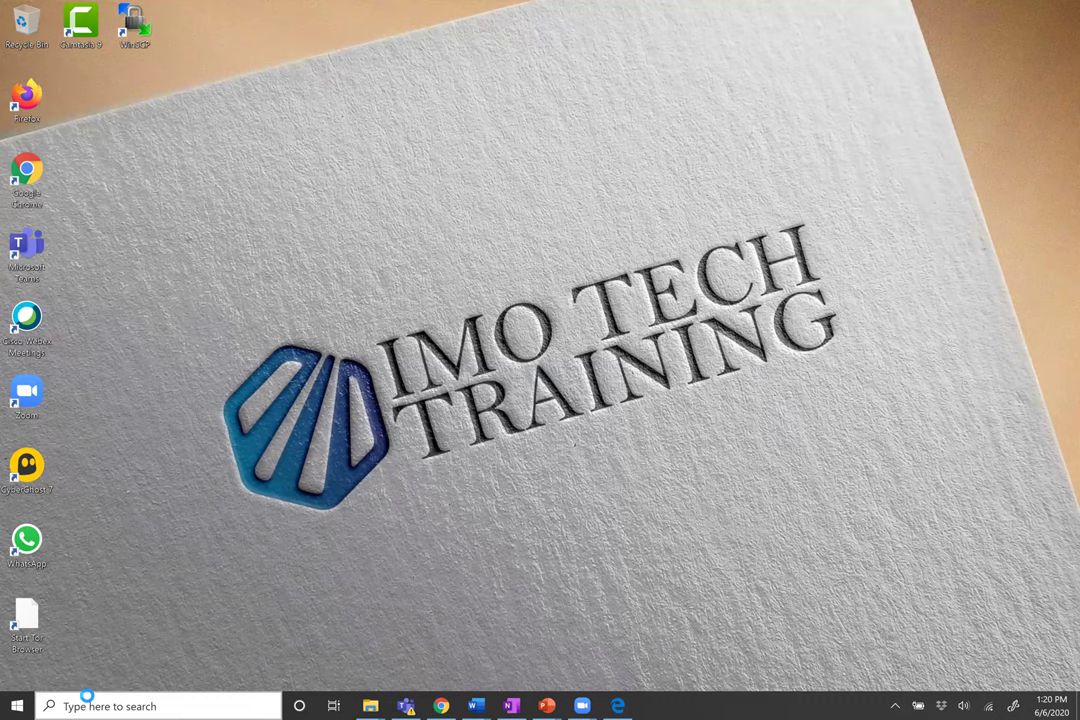
text(up)
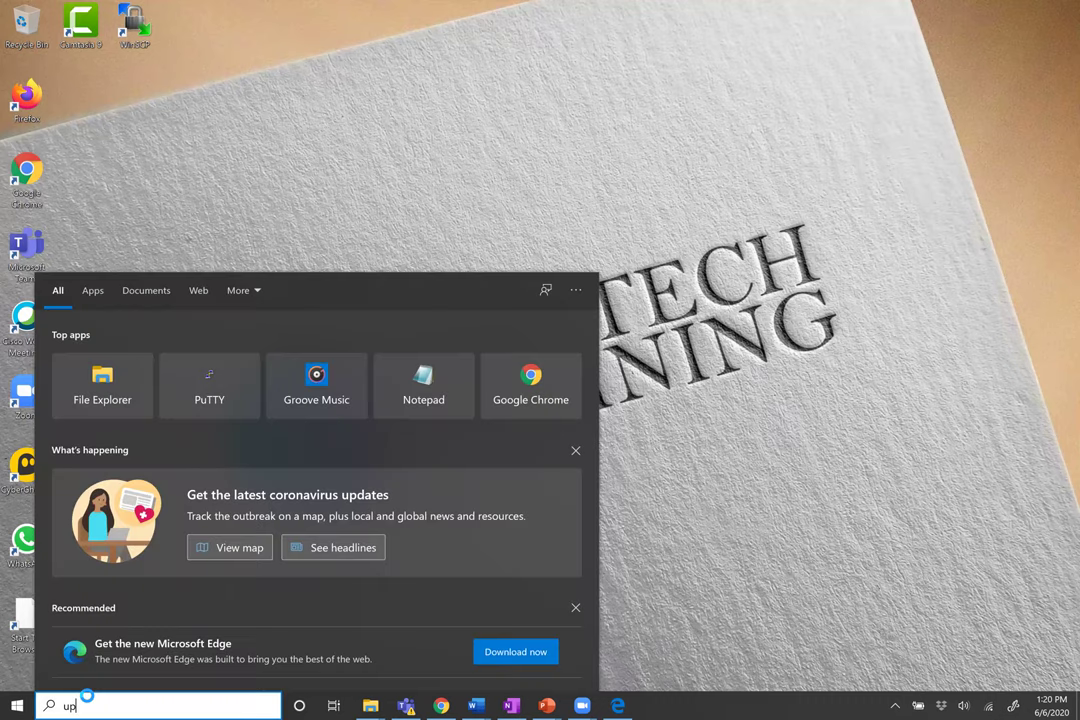
text(date)
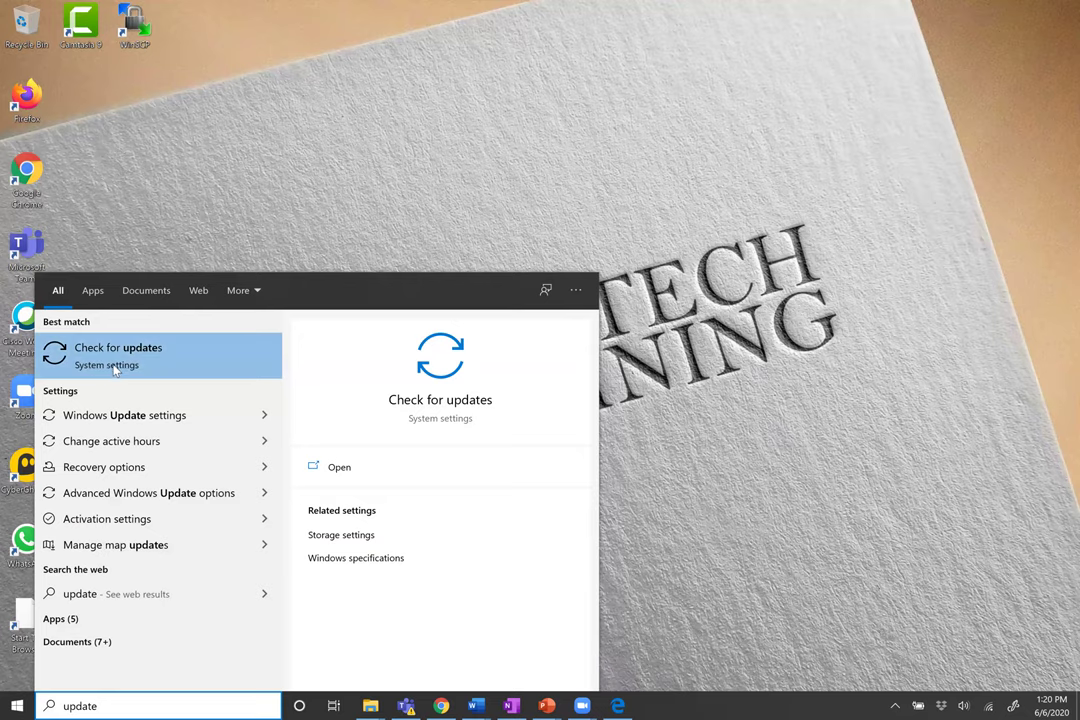
click(234, 412)
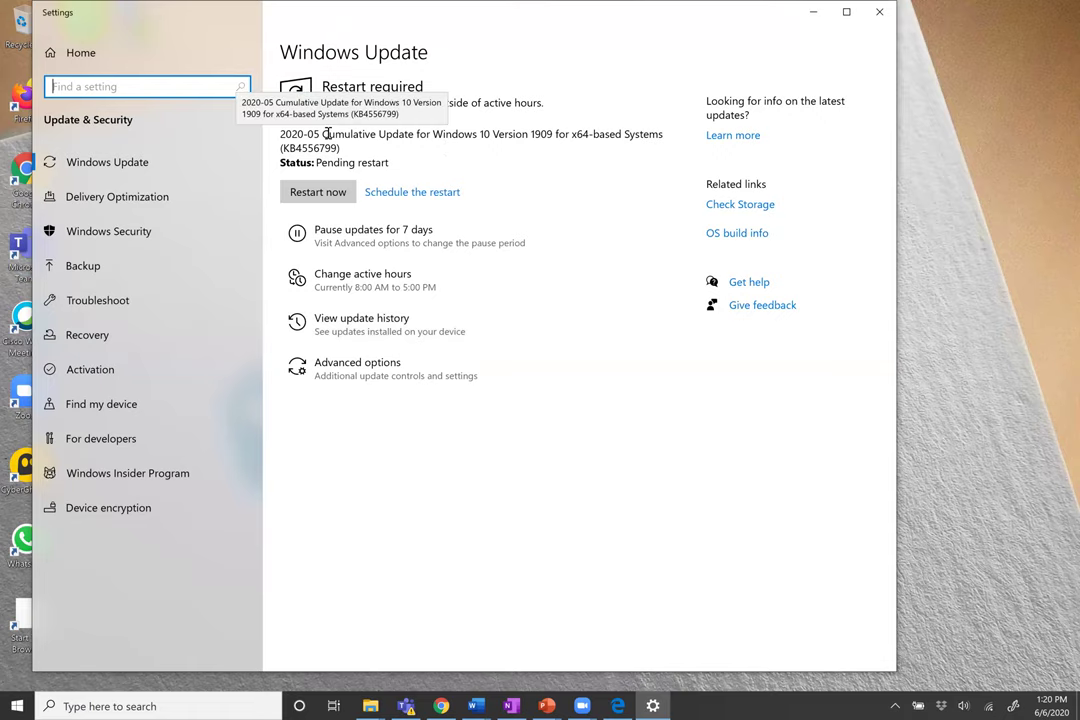
Step: Highlight the name of the pending cumulative update on the Windows Update page to examine it
drag(322, 134, 410, 134)
drag(558, 134, 572, 136)
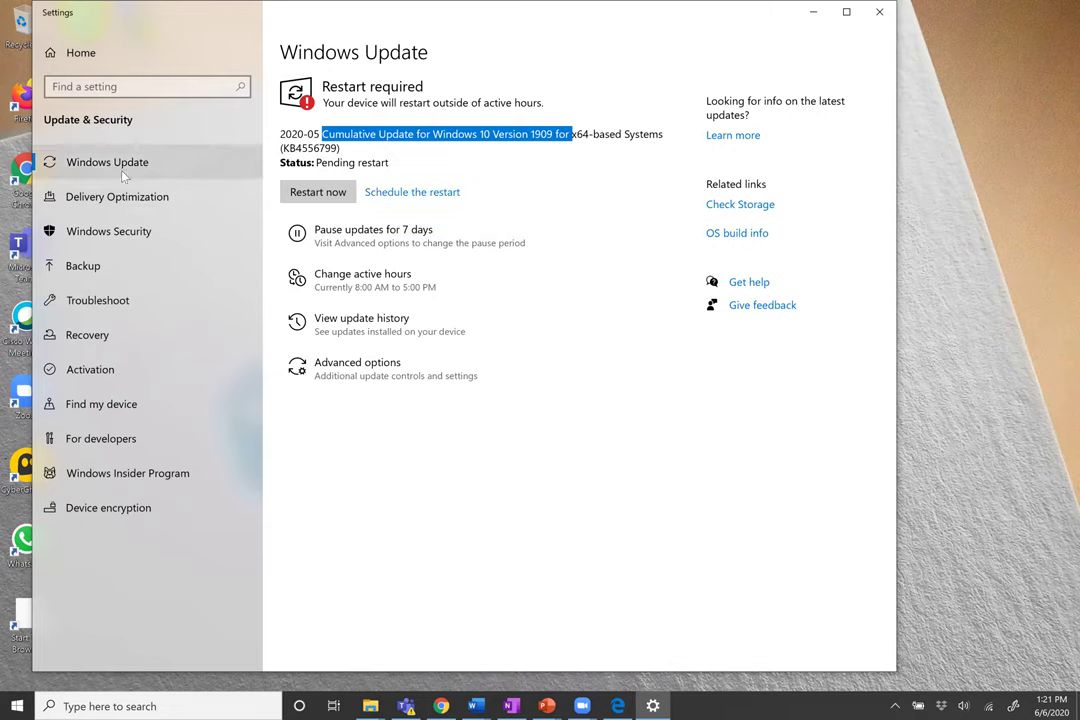
click(87, 172)
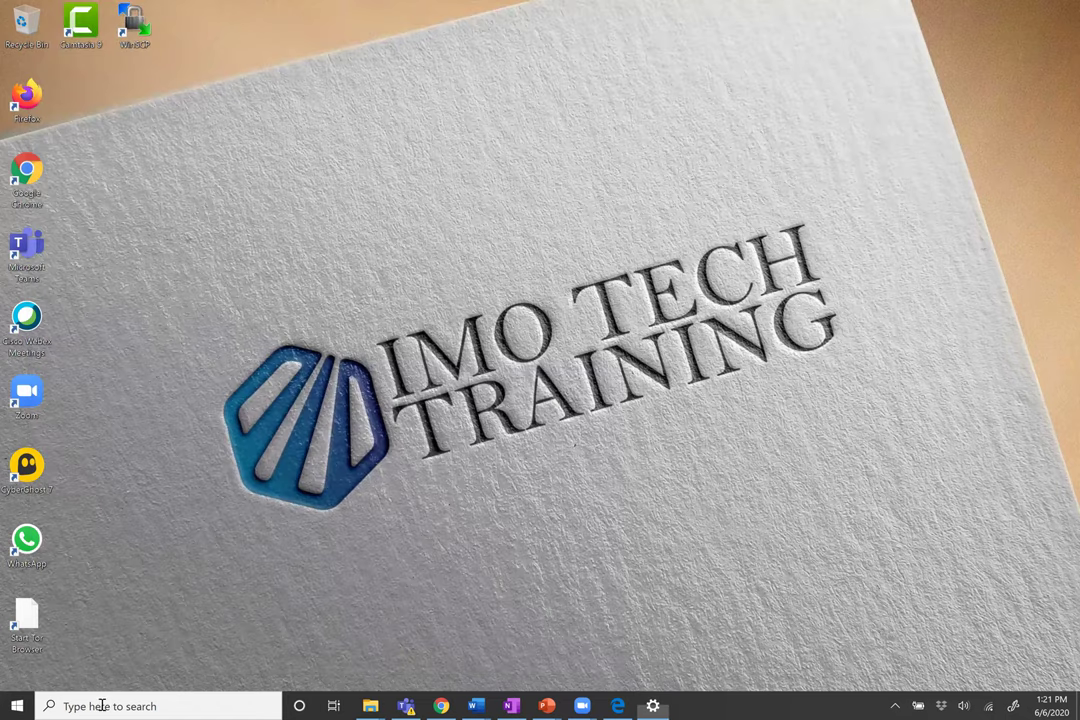
click(93, 705)
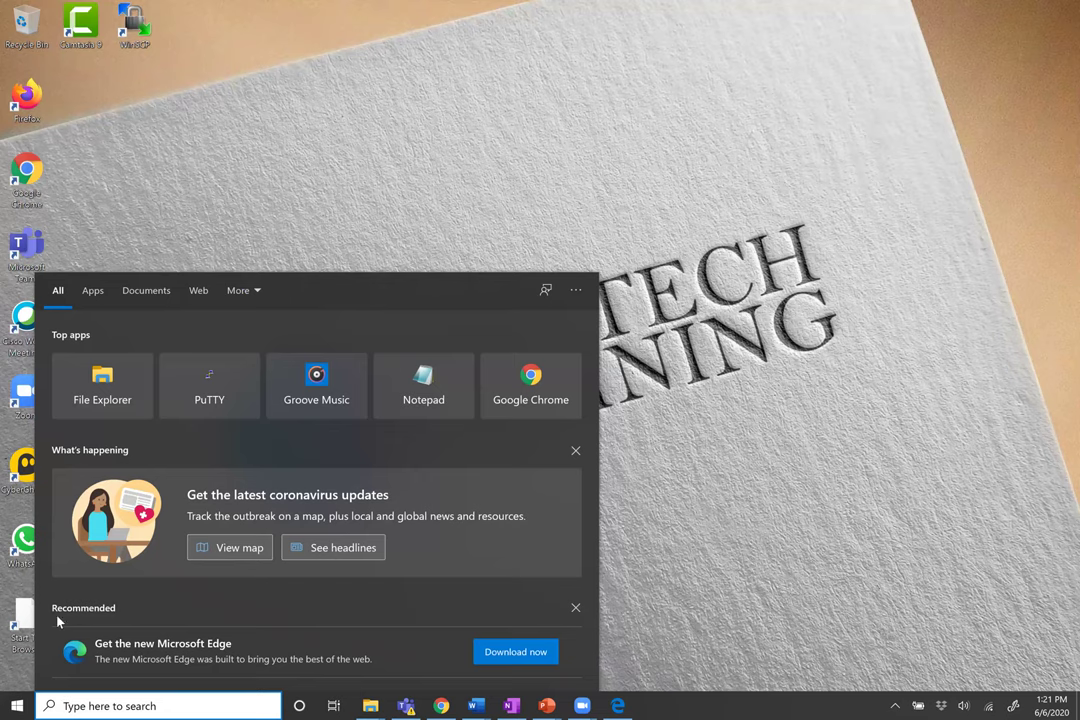
click(860, 482)
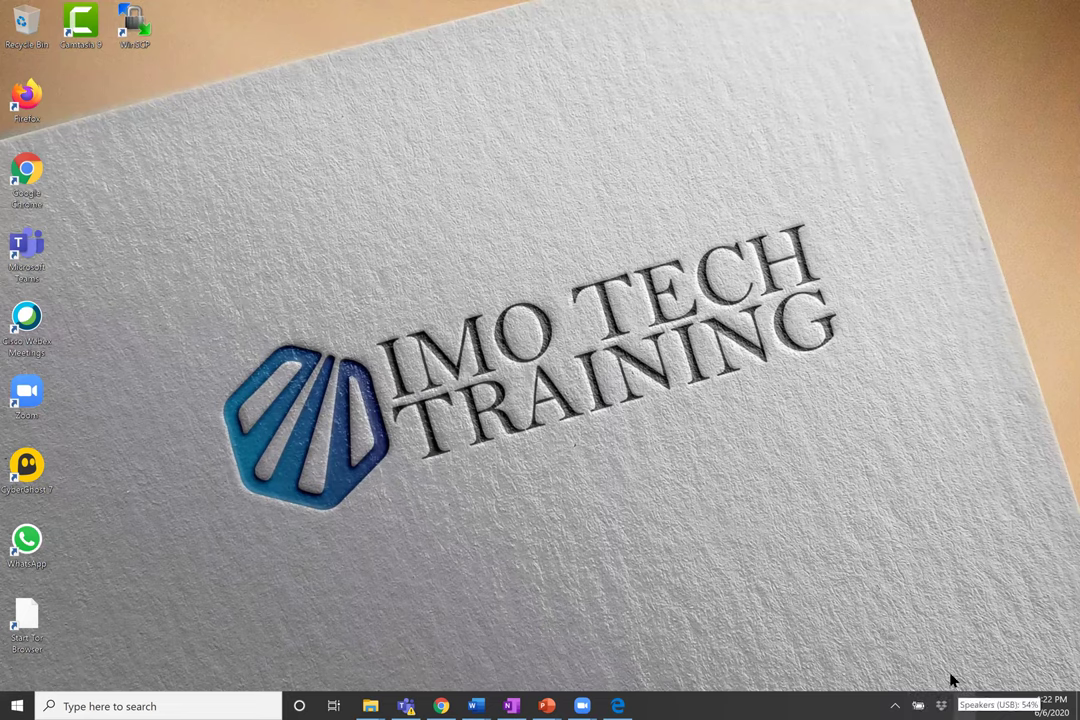
Step: Check the speaker volume control and the list of available Wi-Fi networks, then dismiss the list
click(963, 705)
click(963, 705)
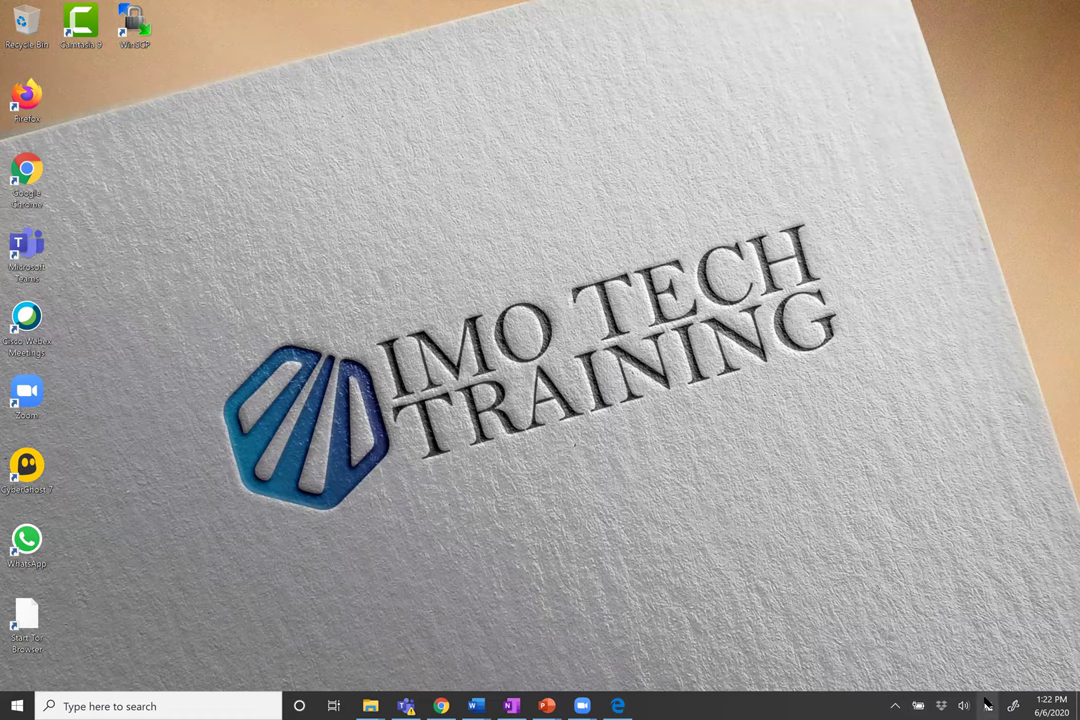
click(986, 704)
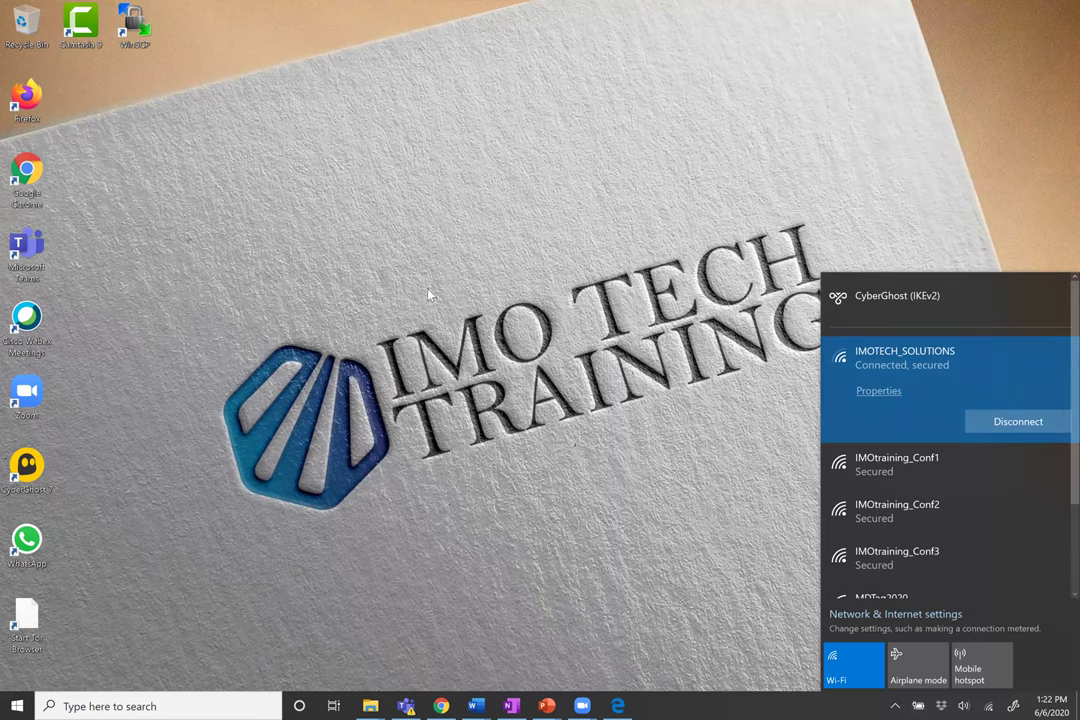
click(505, 237)
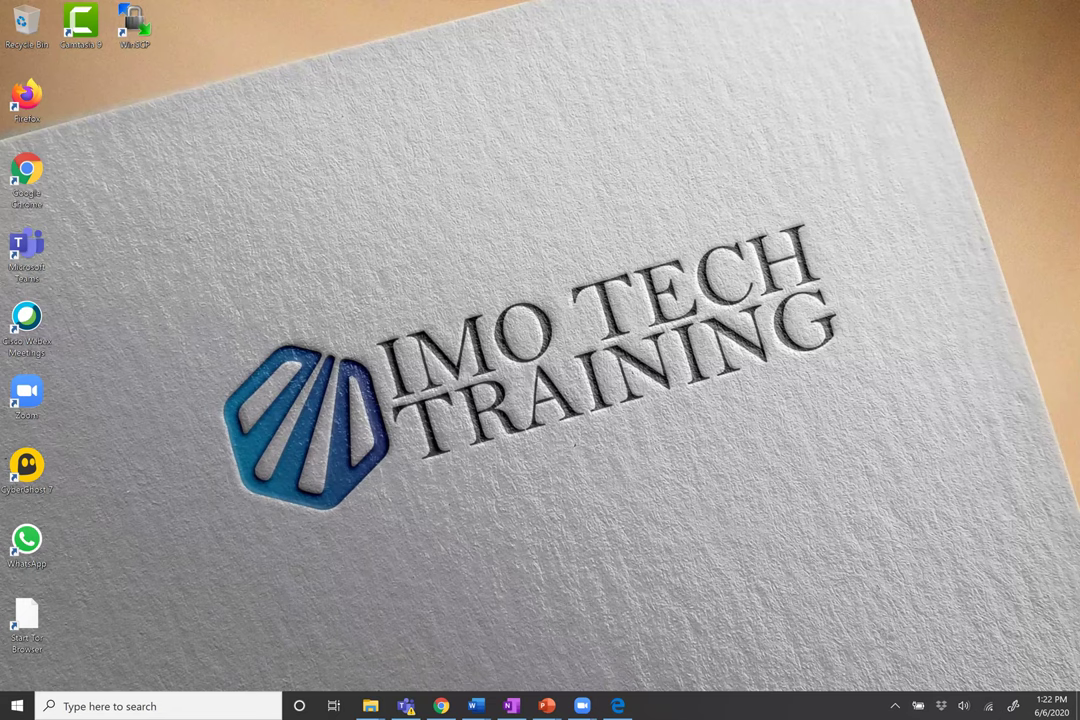
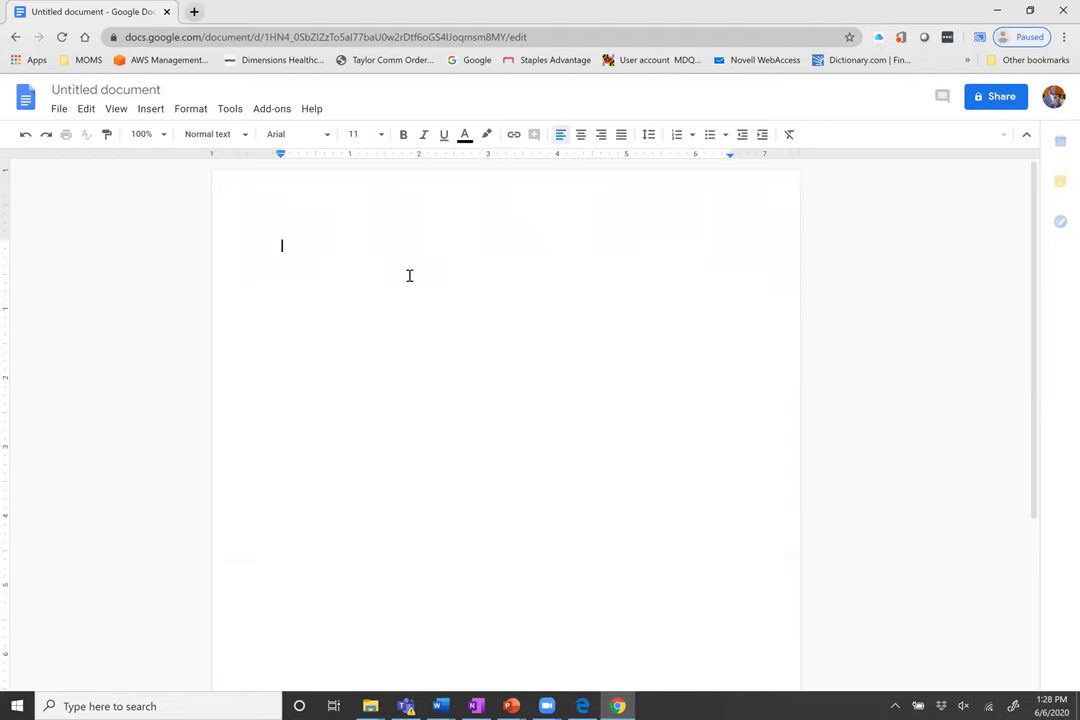
Step: Write "This is my first paper" on the first line of the blank Google Docs document
text(This sis)
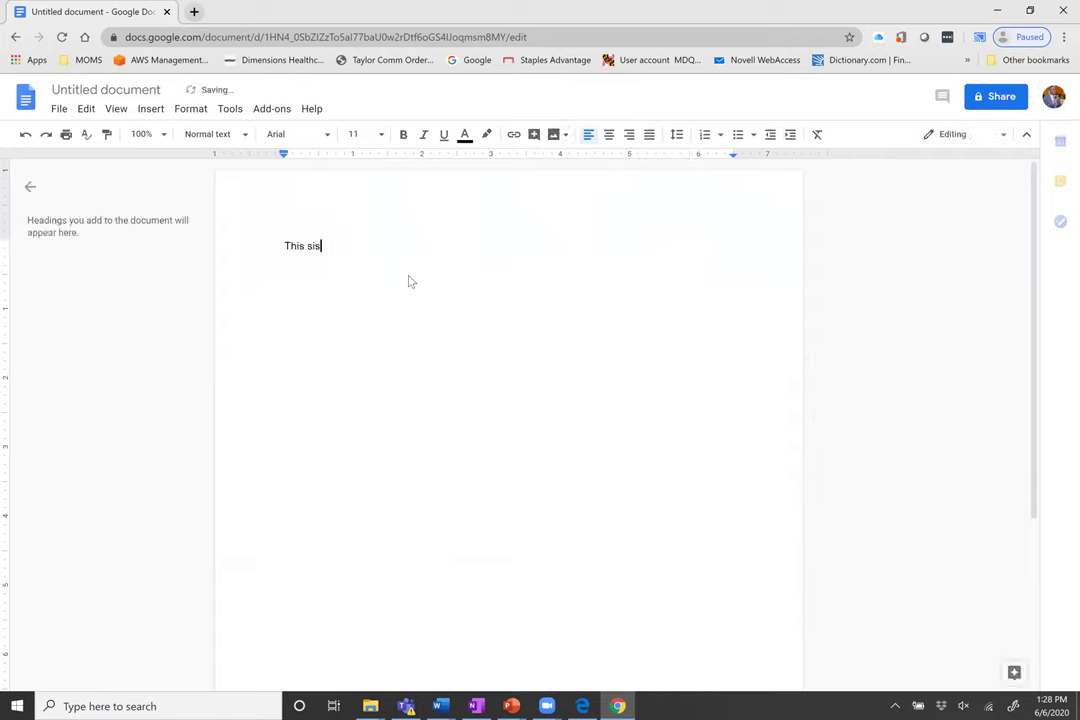
key(BackSpace)
key(BackSpace)
key(BackSpace)
text(i sm y)
key(BackSpace)
key(BackSpace)
key(BackSpace)
key(BackSpace)
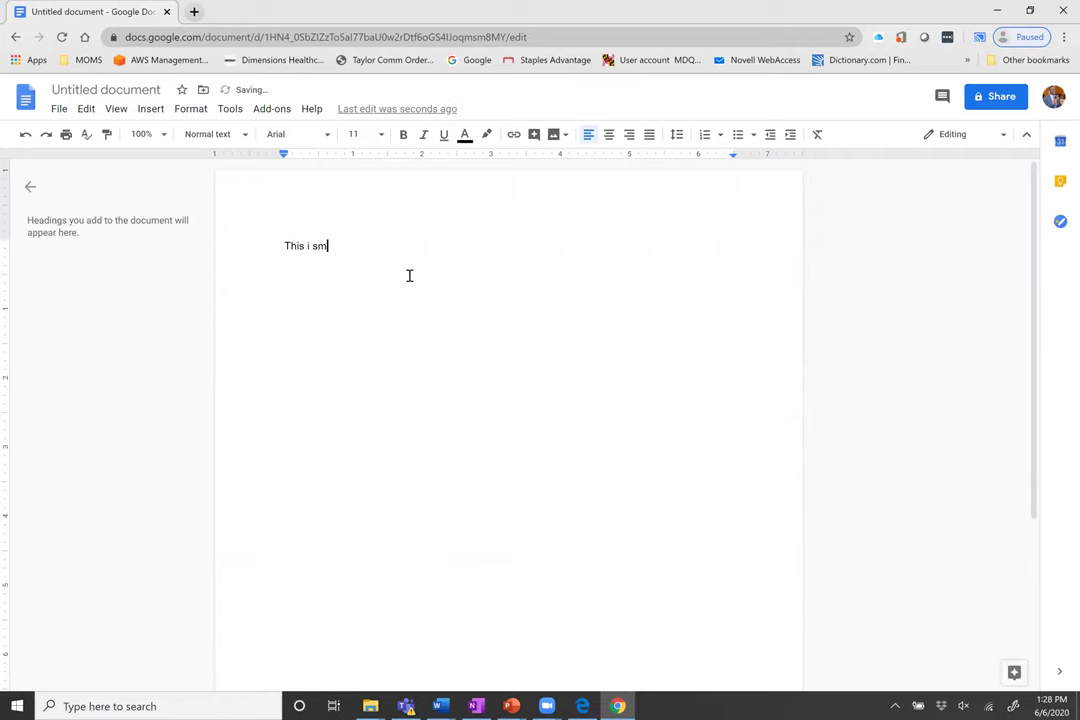
key(BackSpace)
text(s my fis)
text(st paper)
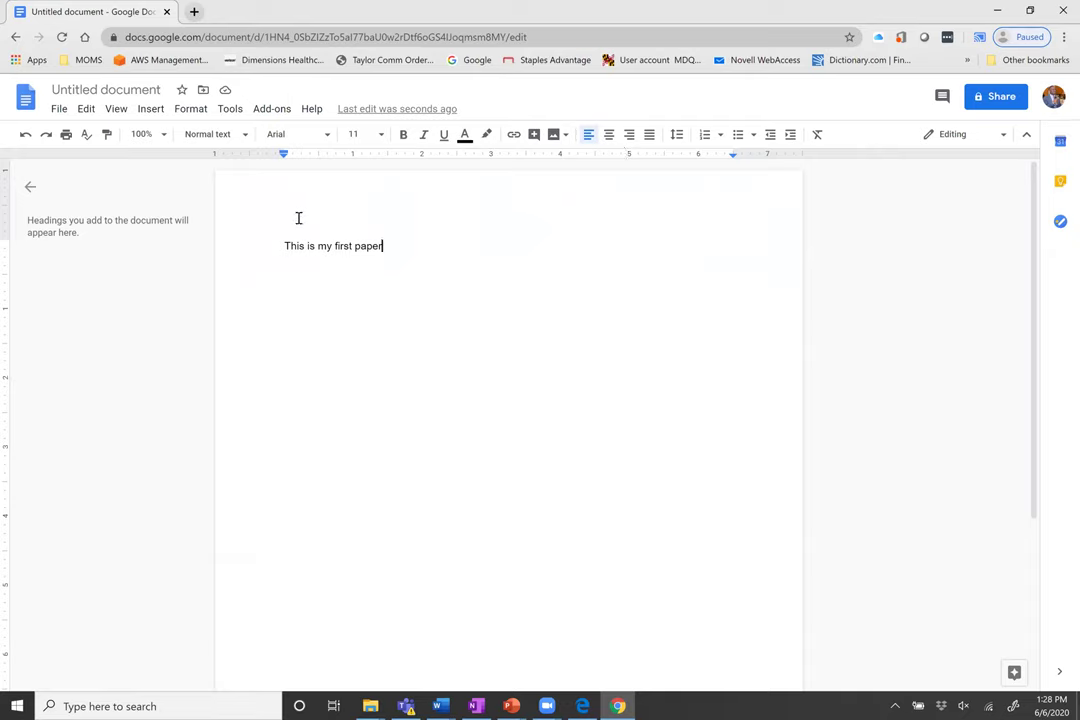
Step: Rename the document as "My First paper"
click(146, 91)
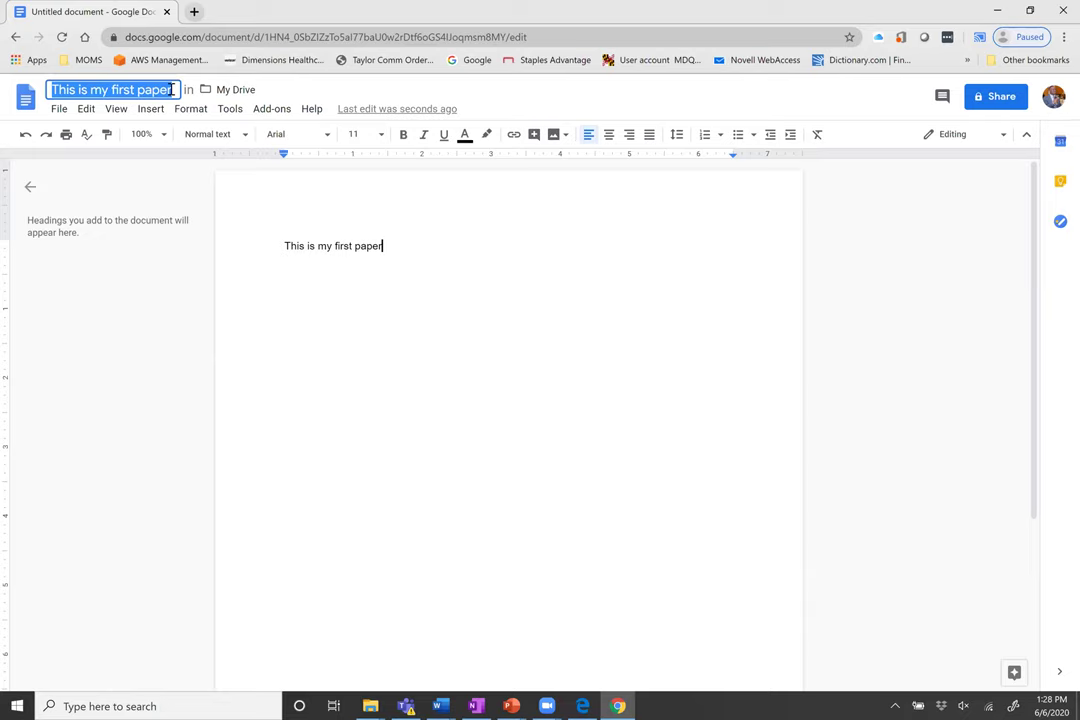
text(My)
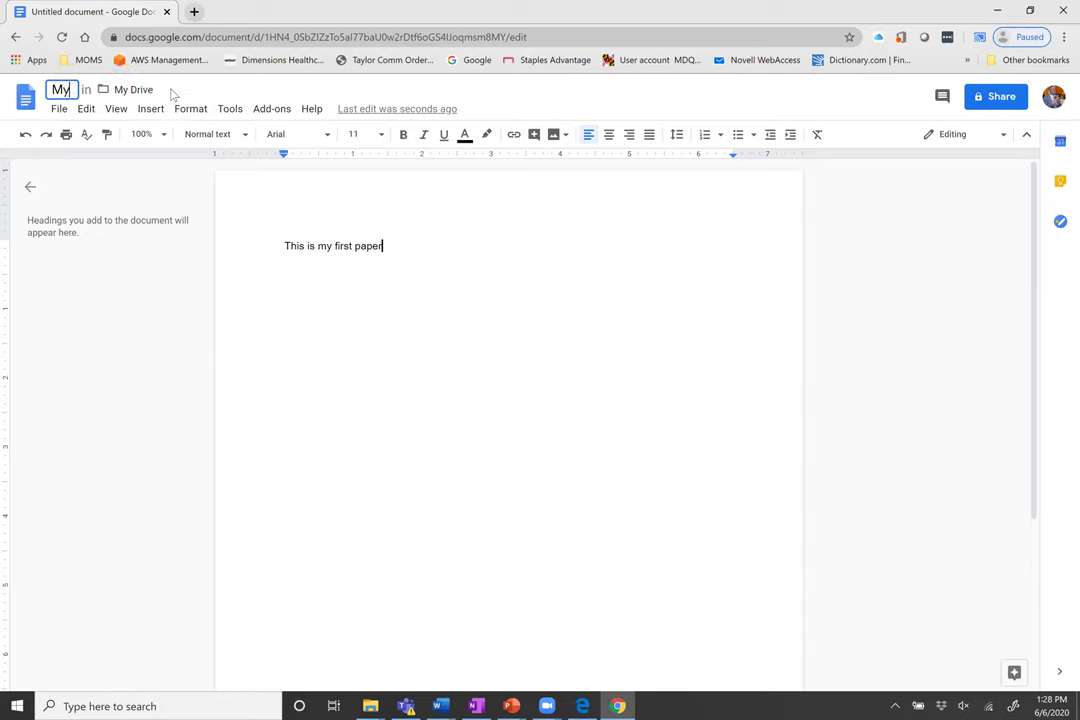
text( First paper)
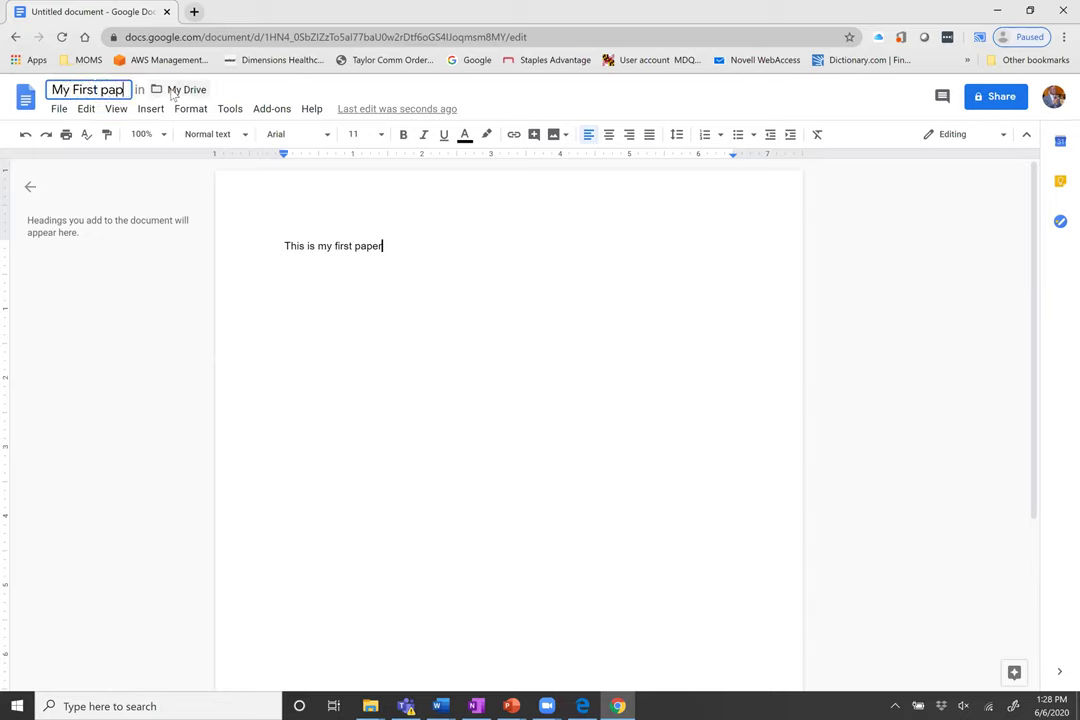
key(Return)
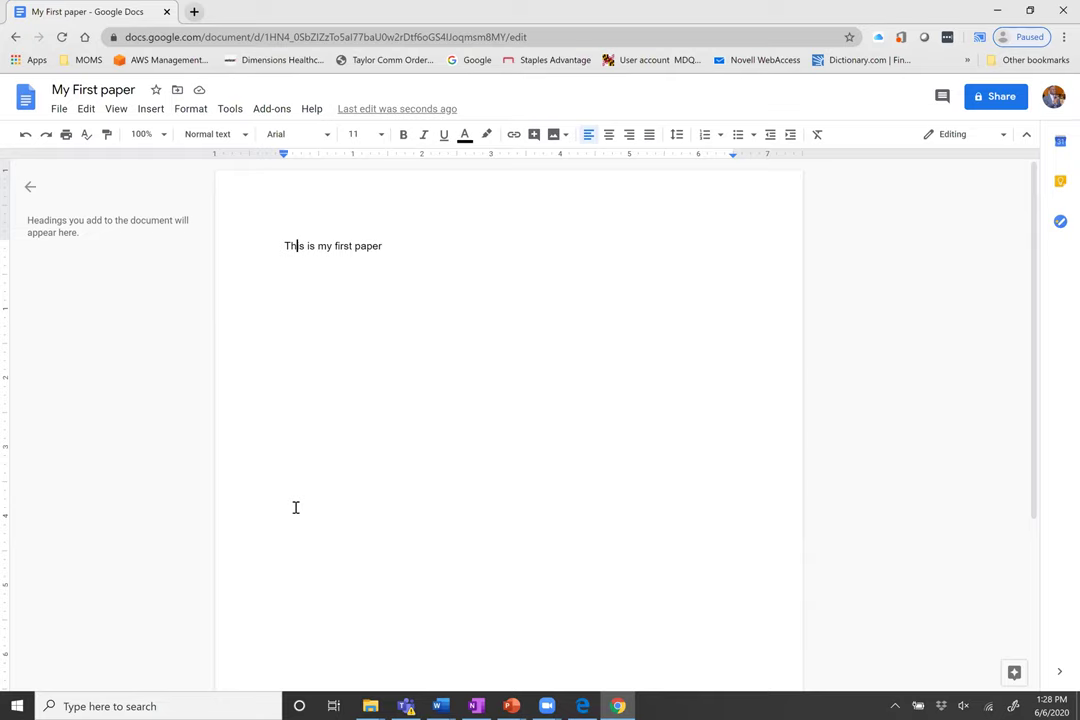
Step: Download the document in Microsoft Word (.docx) format, open the downloaded file, and return to the document in the browser
click(58, 110)
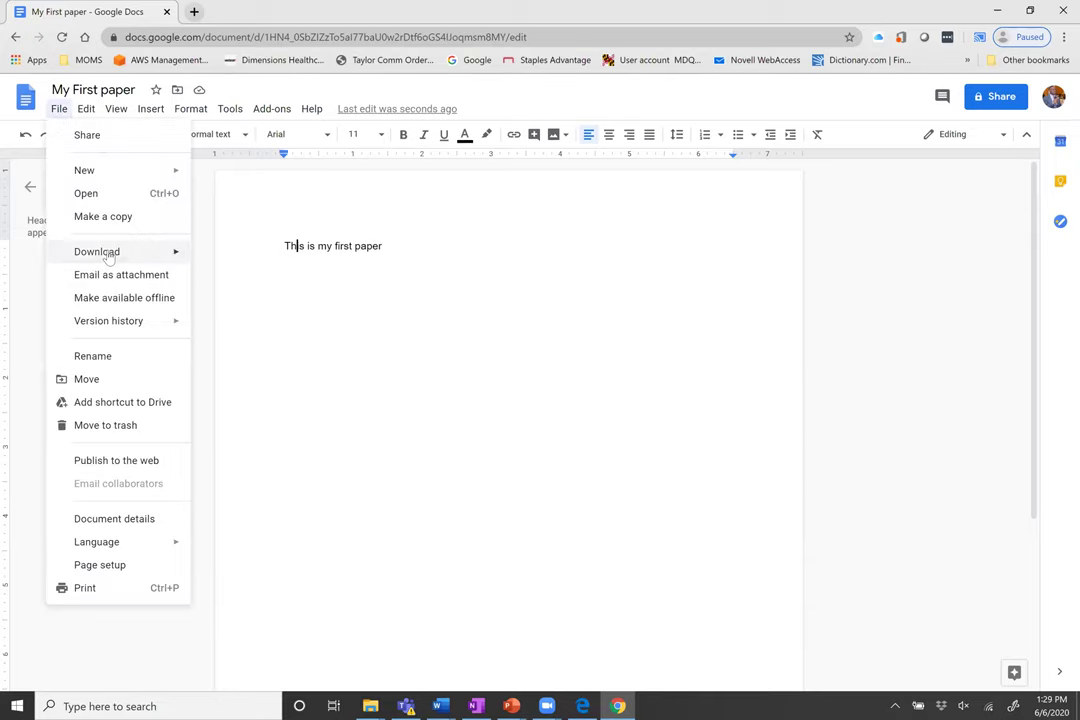
mouse_move(108, 258)
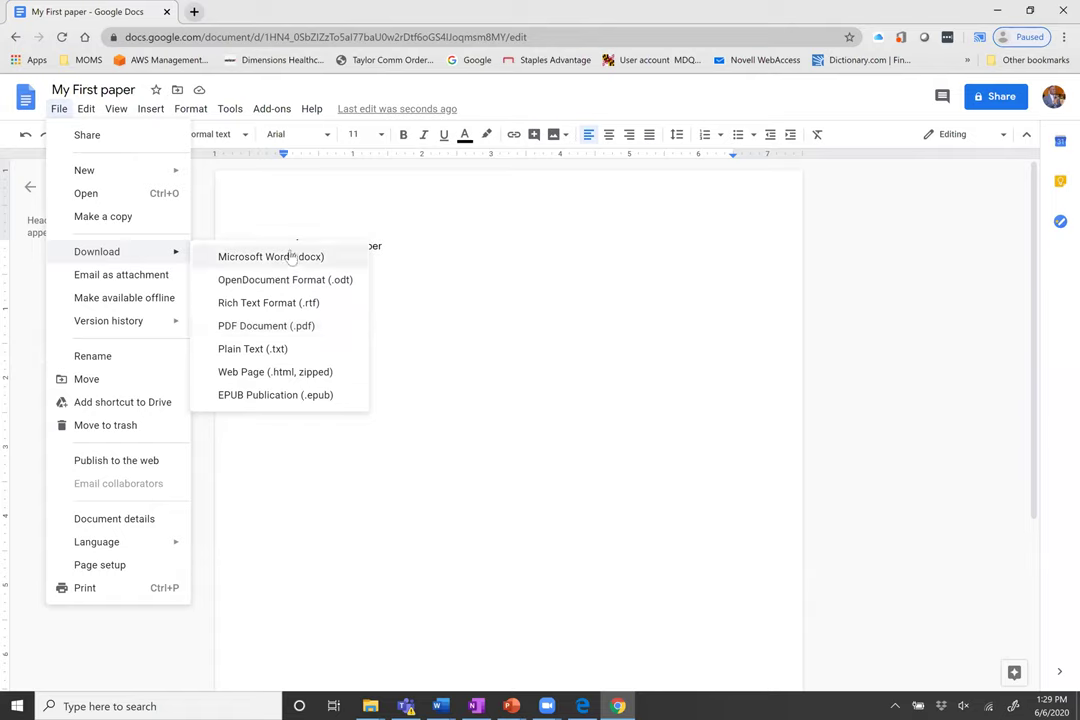
click(253, 258)
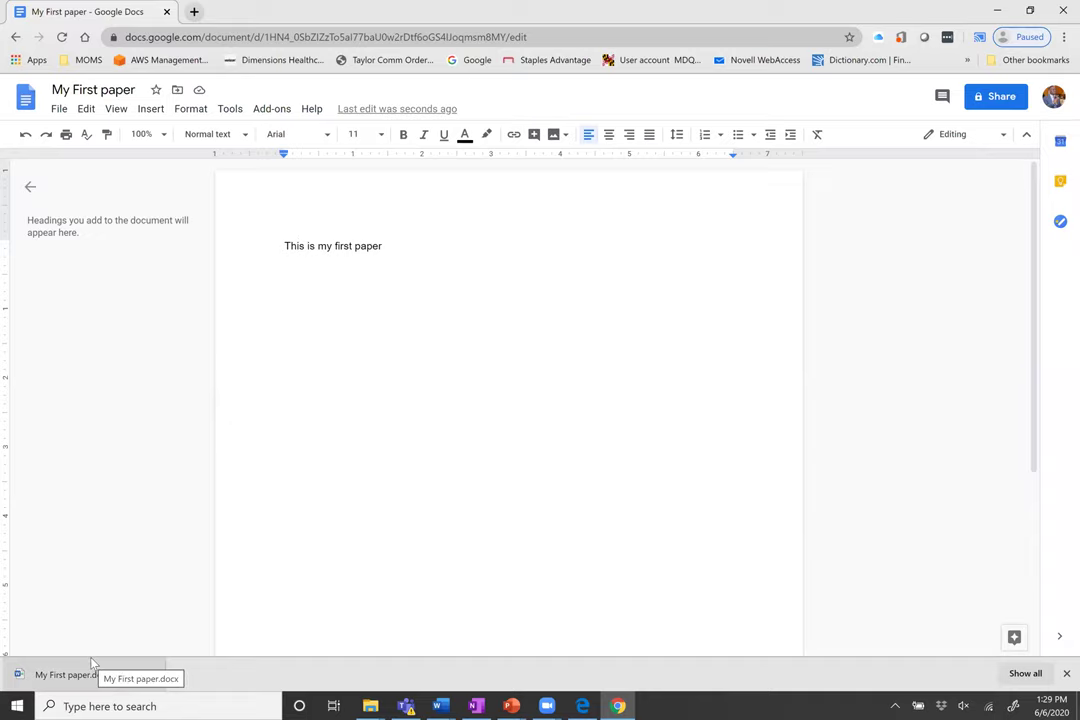
click(73, 674)
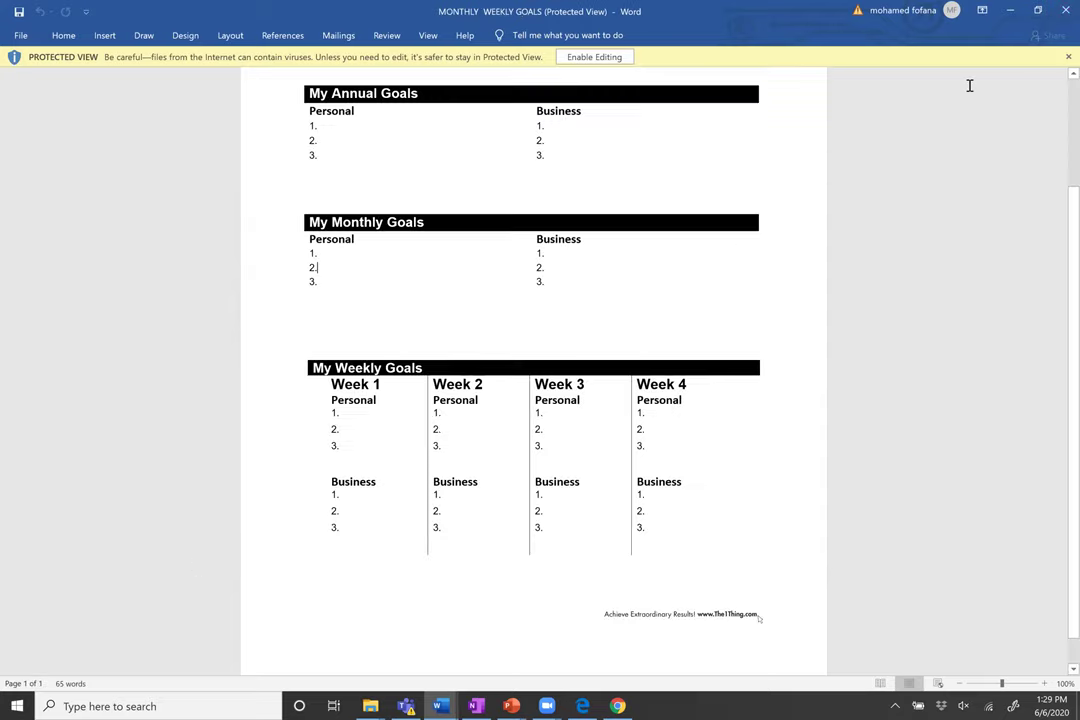
key(alt+Tab)
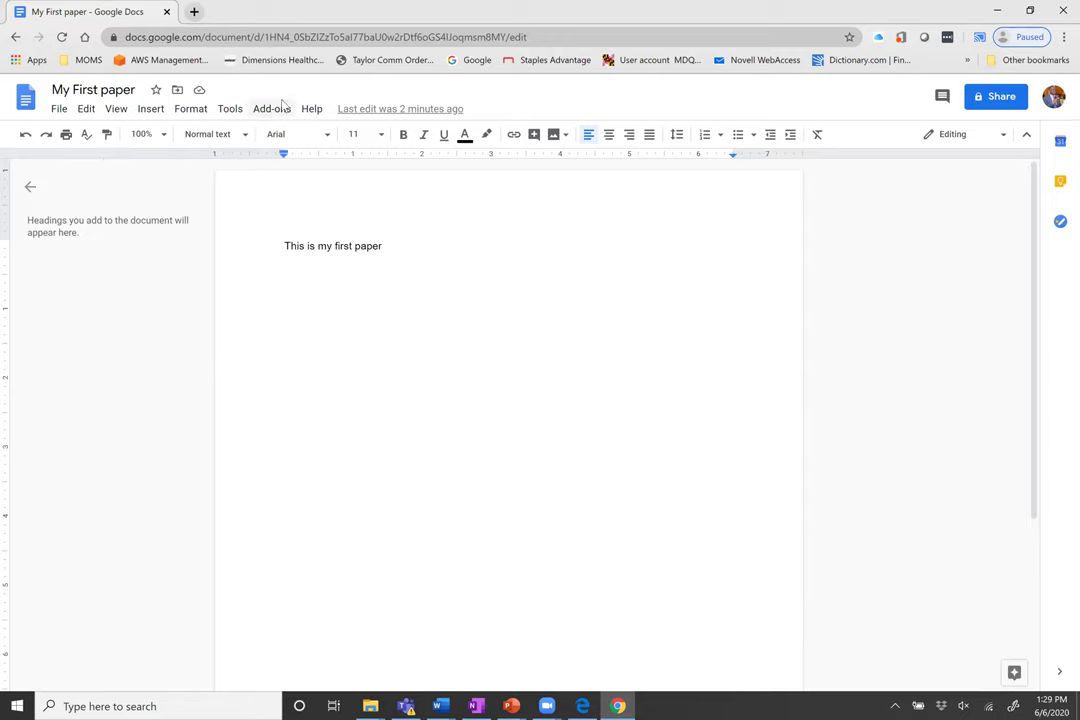
Step: Start opening a file by uploading it from the computer, and look through the Downloads folder for a document
click(60, 109)
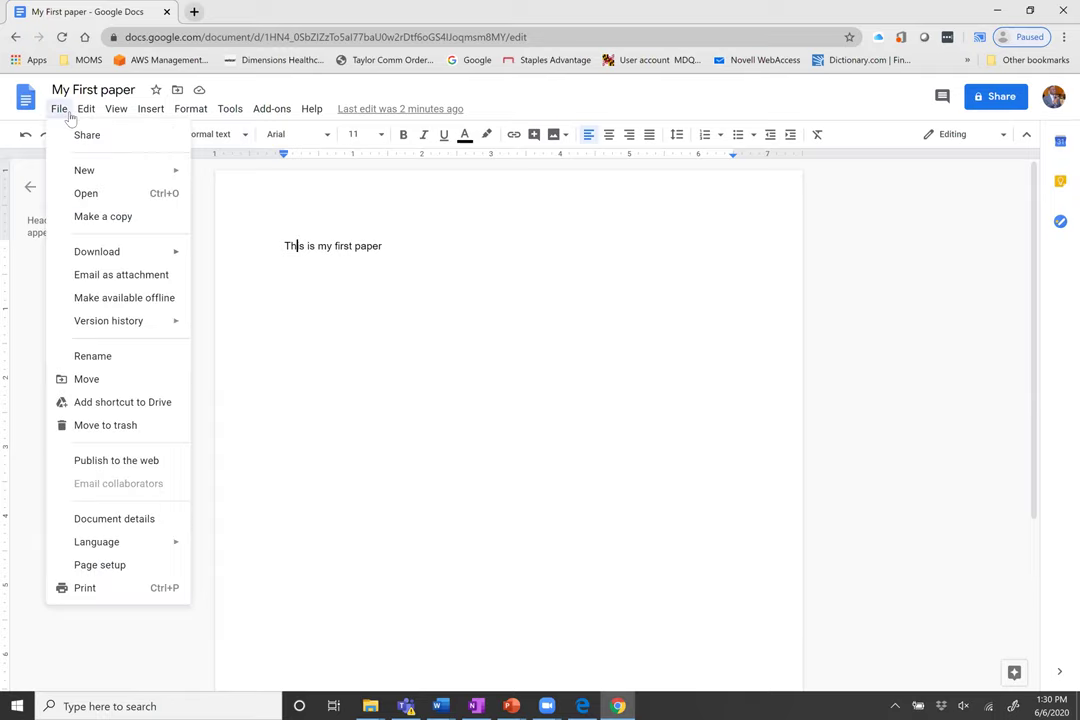
click(88, 196)
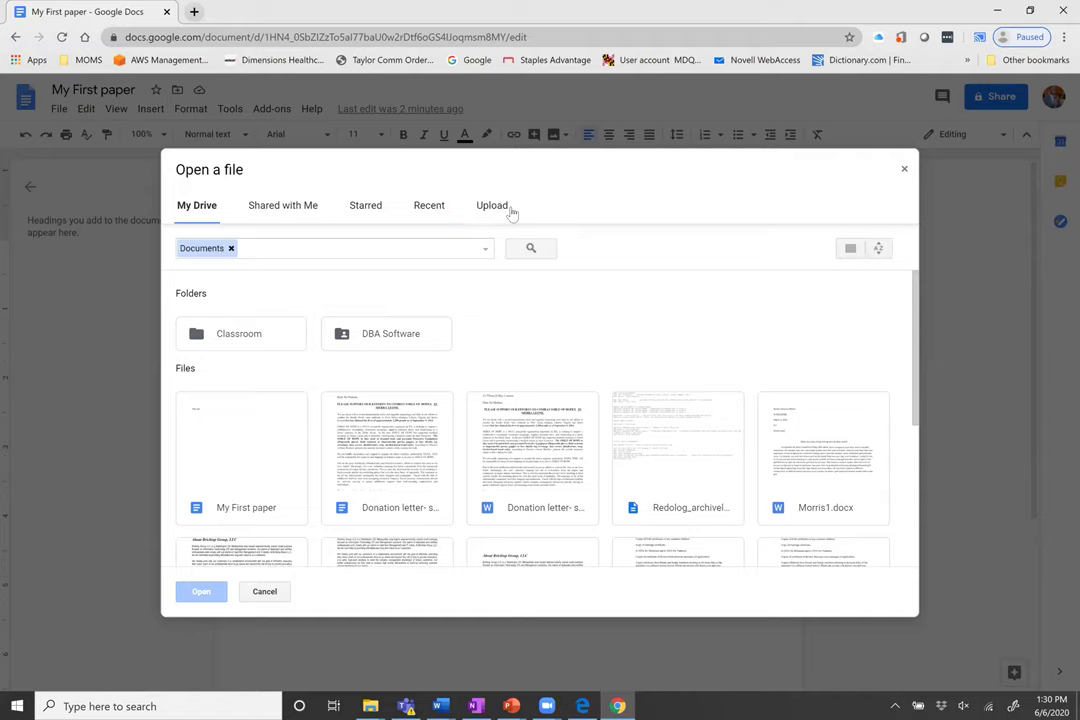
click(501, 210)
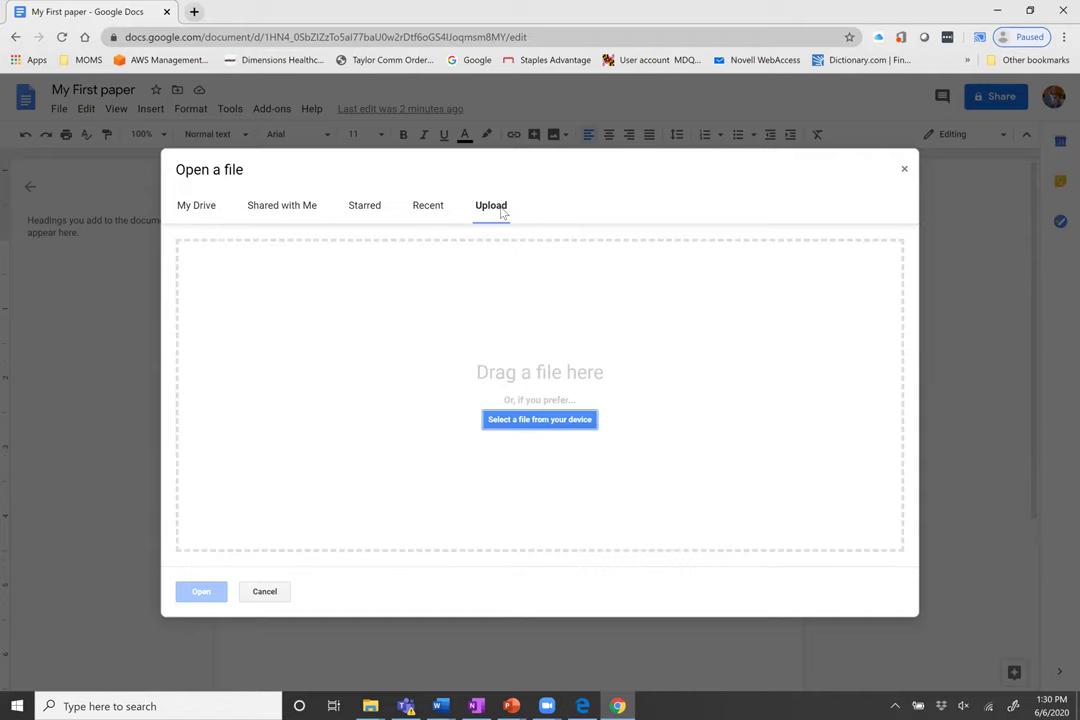
click(531, 424)
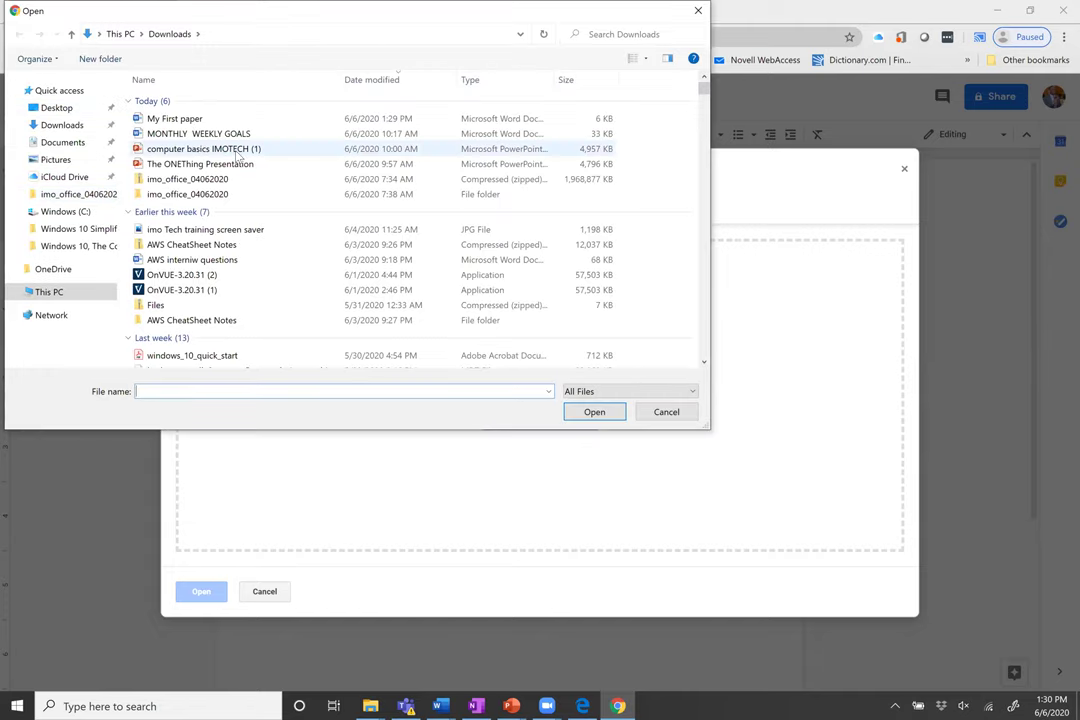
drag(185, 146, 190, 148)
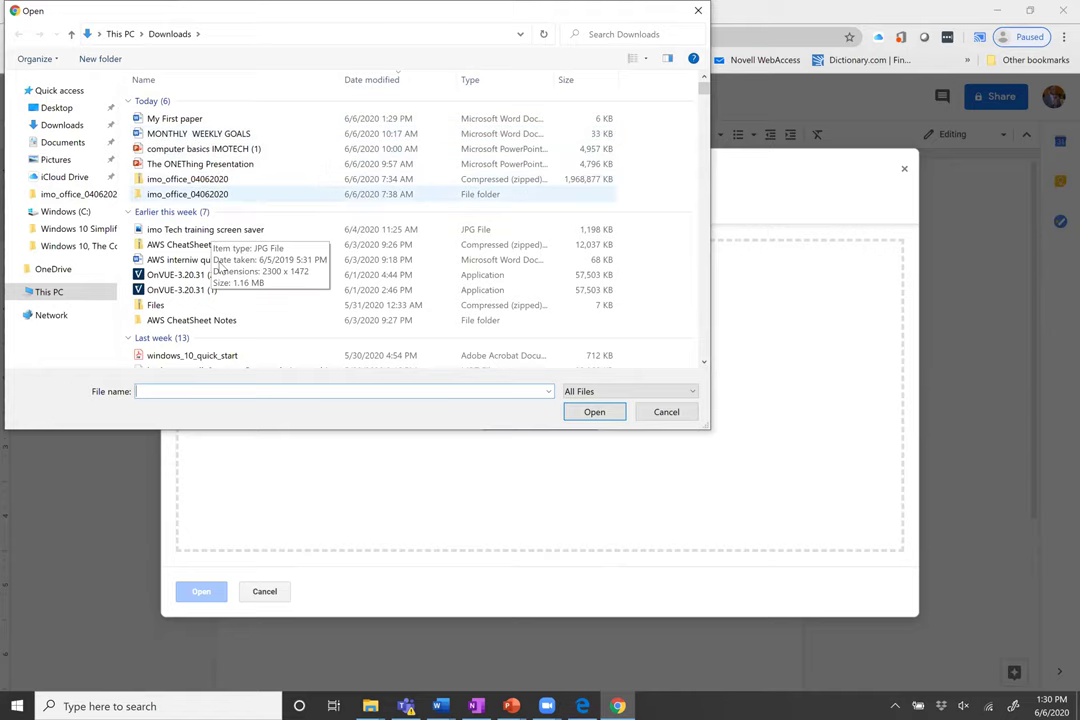
scroll(211, 292, down, 2)
scroll(212, 290, down, 1)
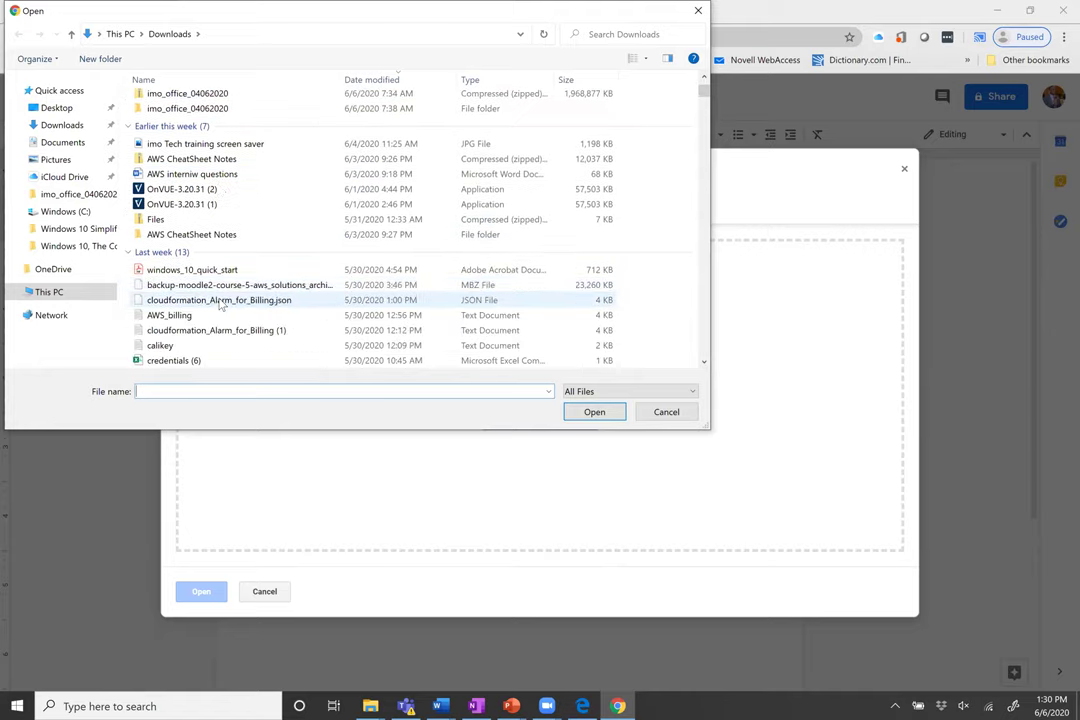
scroll(277, 298, down, 3)
scroll(217, 268, down, 1)
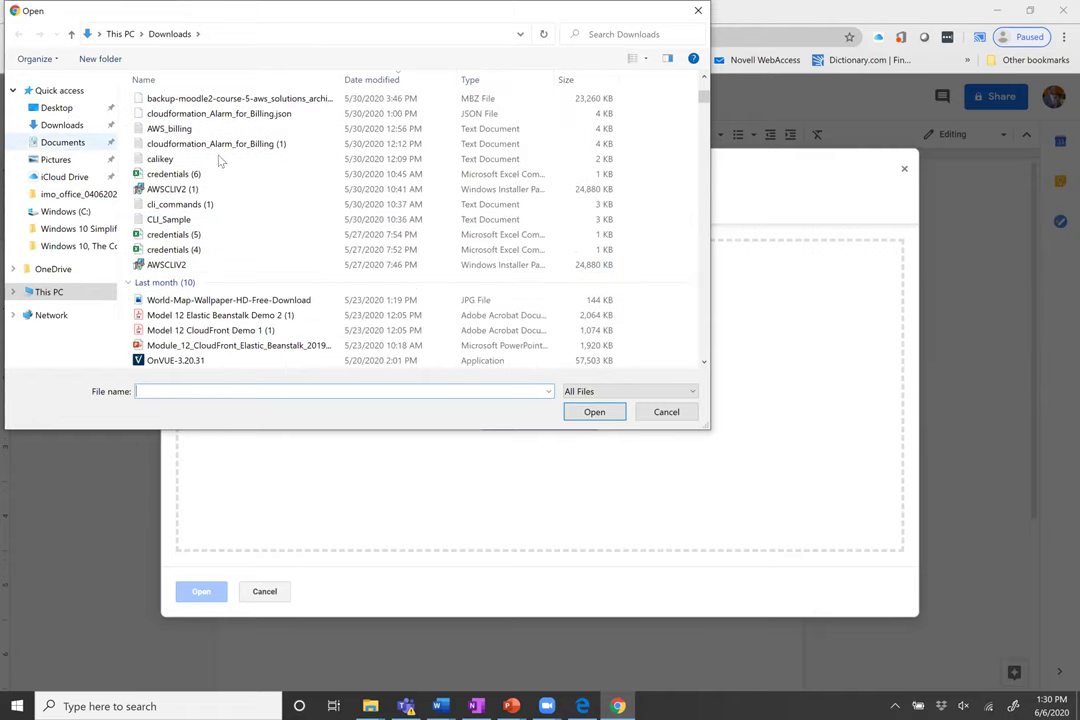
Step: Upload the "E Letter" Word file from the Documents folder and open it in Google Docs
click(64, 141)
scroll(381, 187, down, 5)
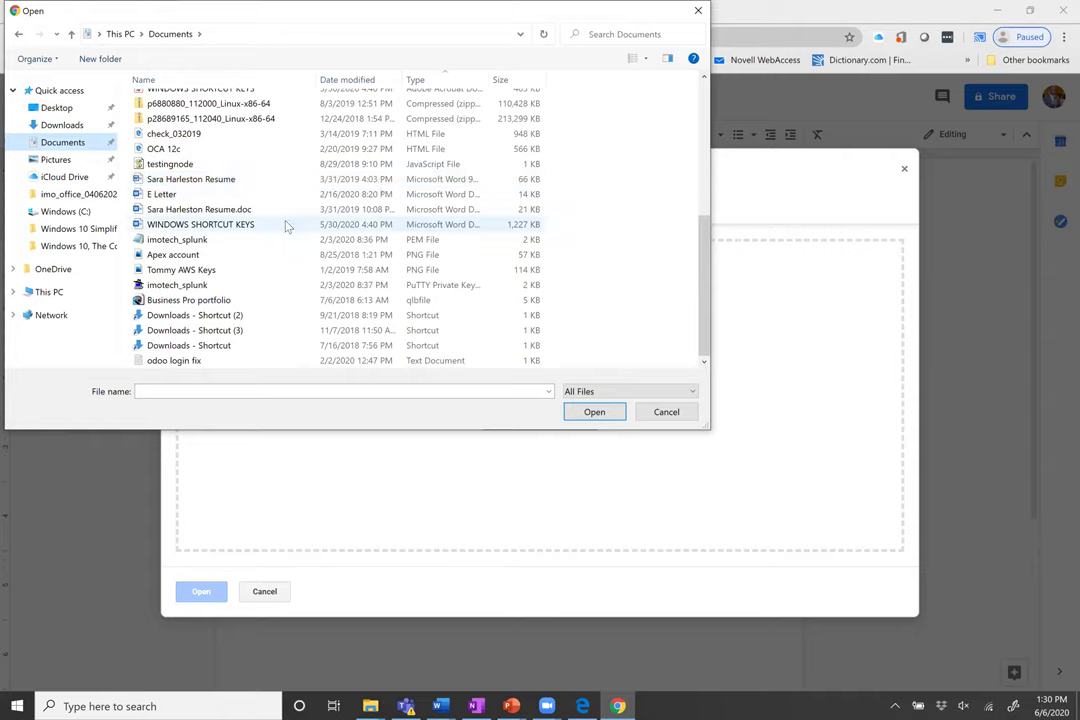
click(190, 194)
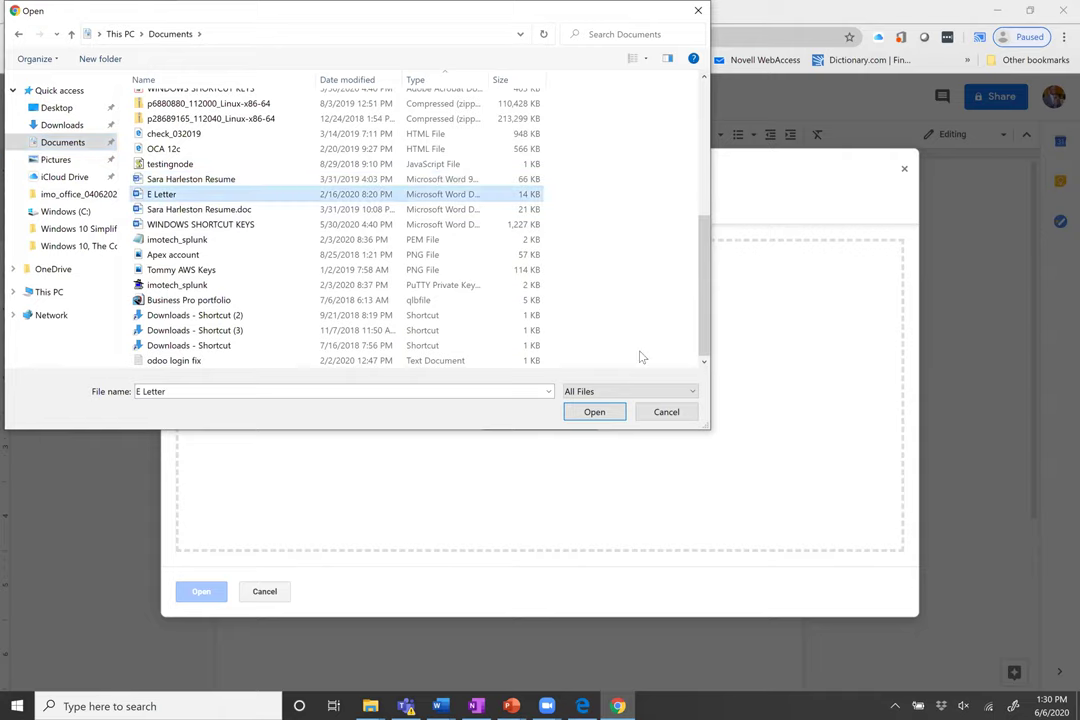
click(594, 411)
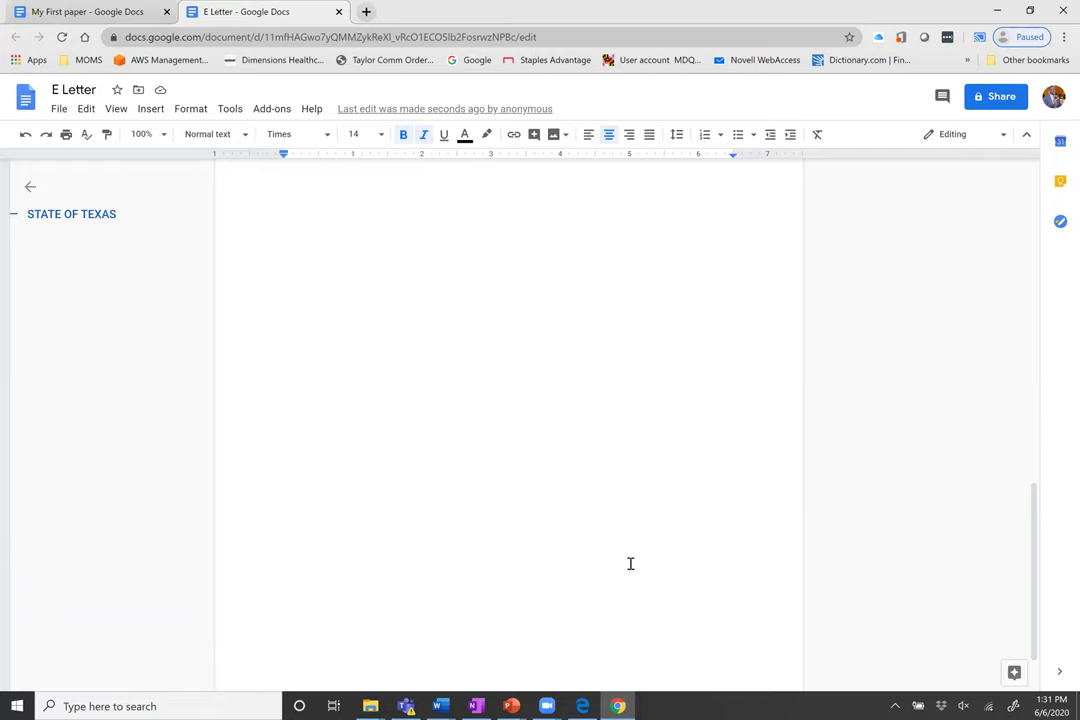
Step: Close the E Letter document and go to the Google home page in place of My First paper
mouse_move(511, 706)
click(145, 11)
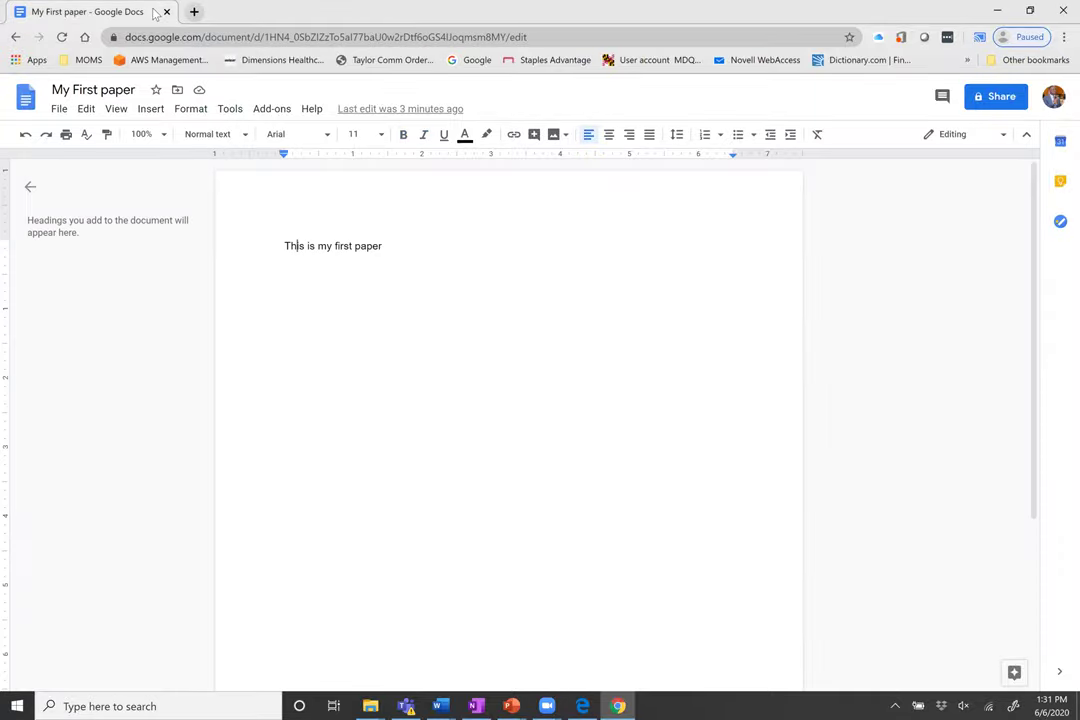
key(ctrl+l)
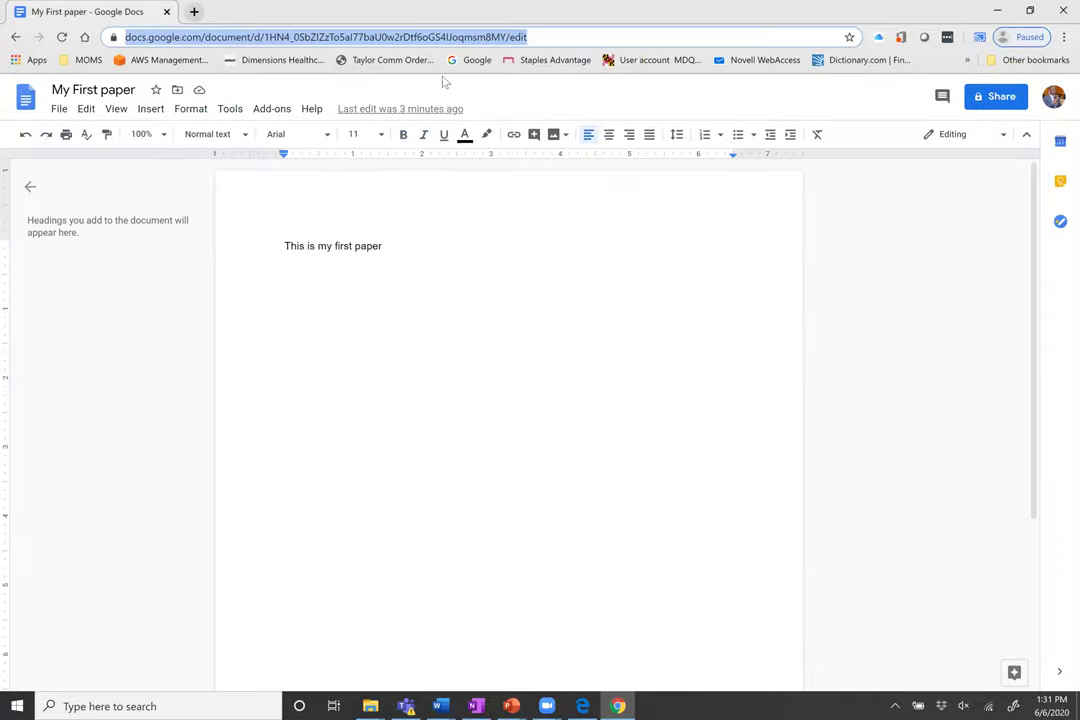
text(googl)
key(Return)
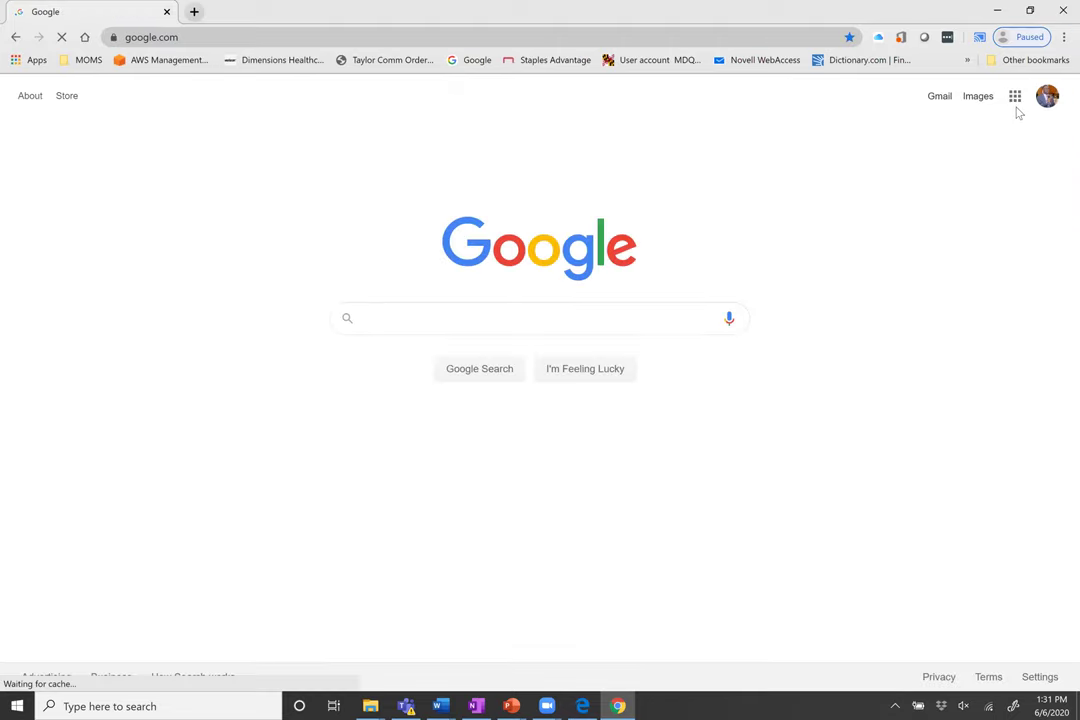
Step: Find Slides among the Google apps and open it
click(1014, 97)
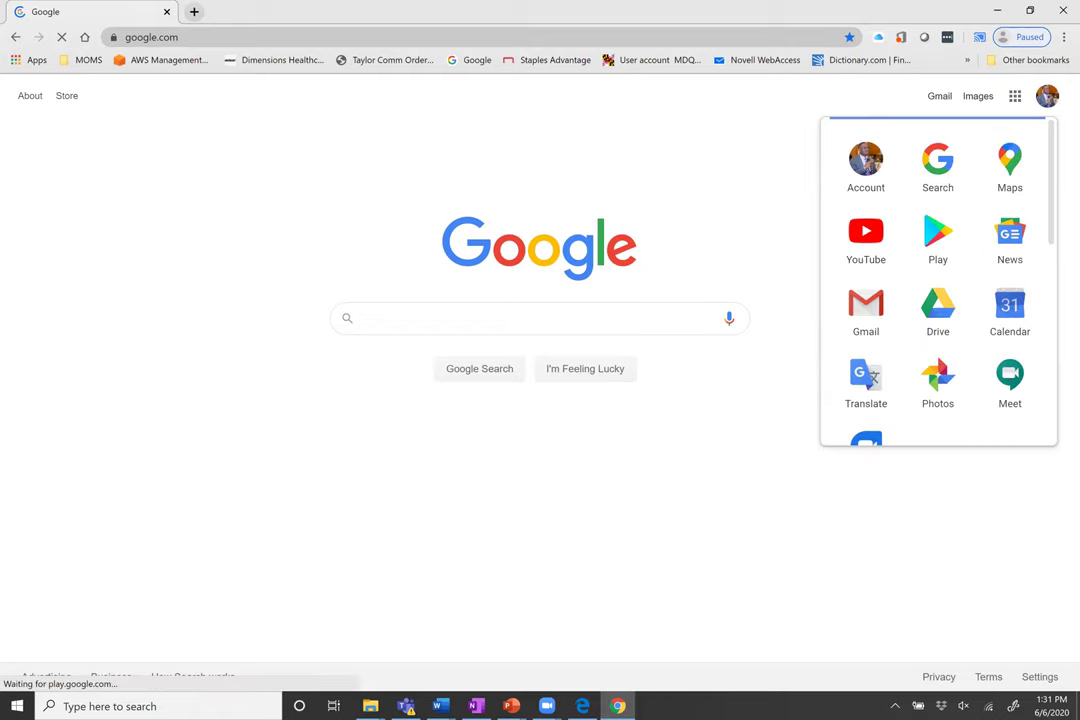
scroll(1041, 240, down, 3)
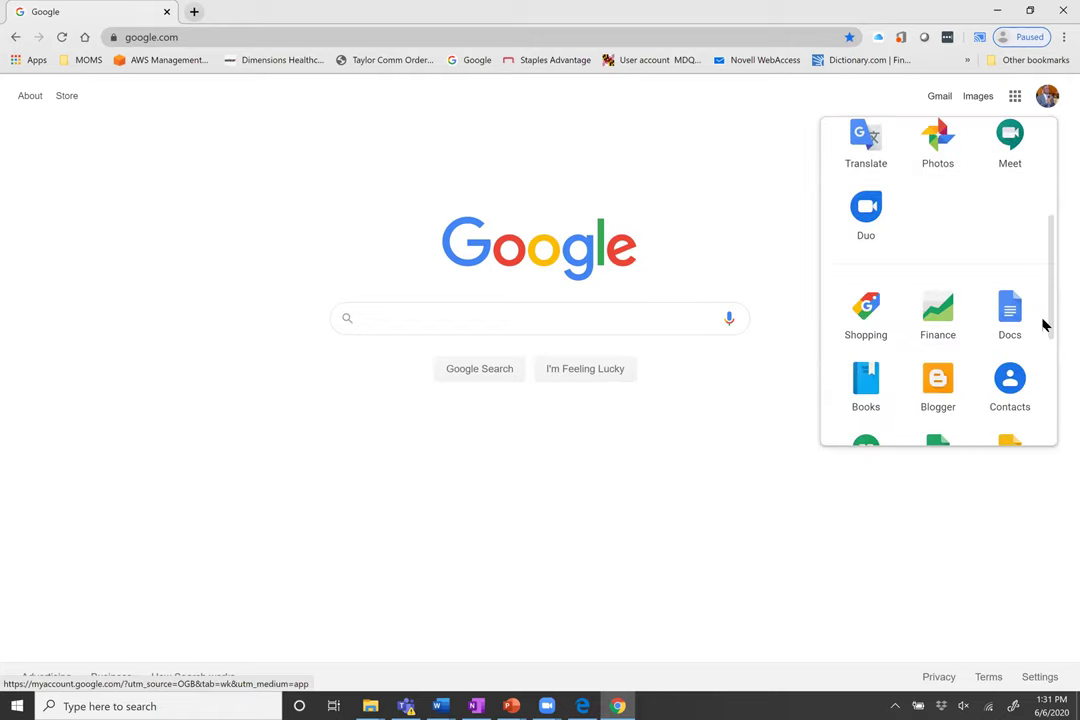
scroll(1044, 344, down, 1)
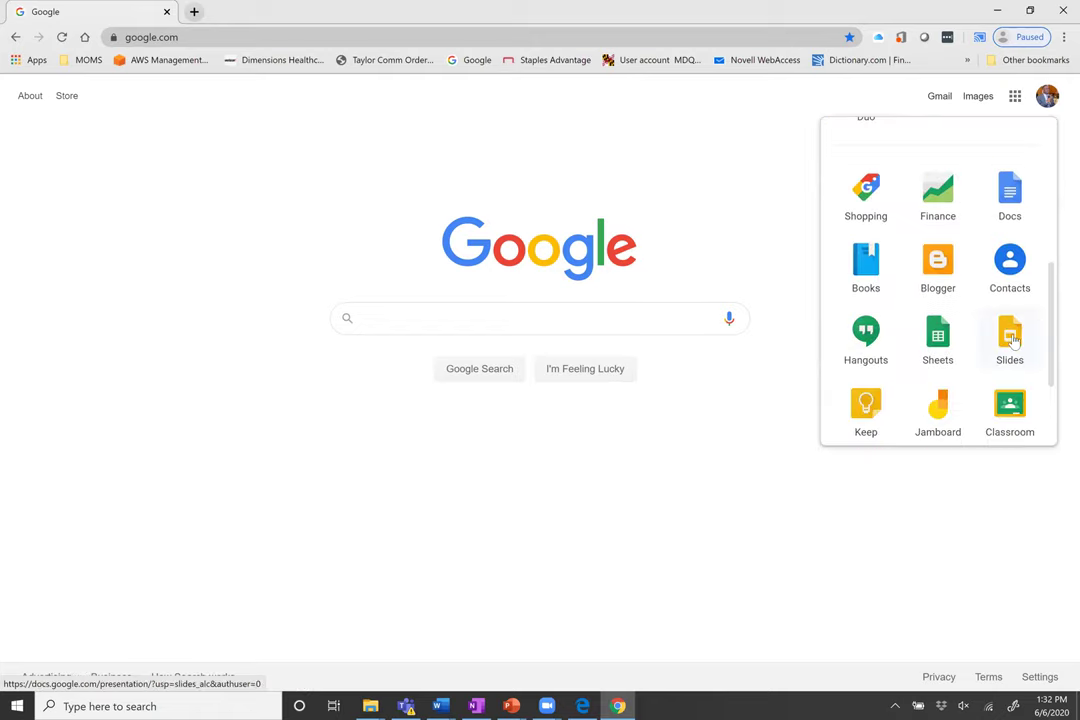
click(1012, 339)
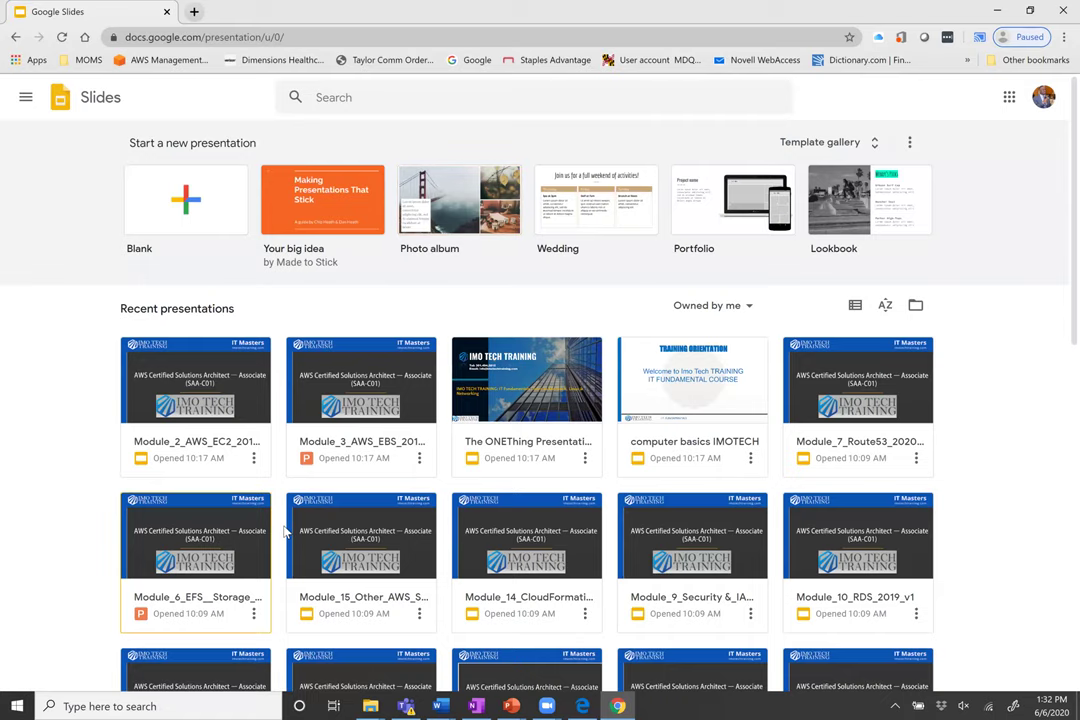
Step: Look over the recent presentations, then create a blank presentation with the Focus theme
scroll(374, 349, down, 2)
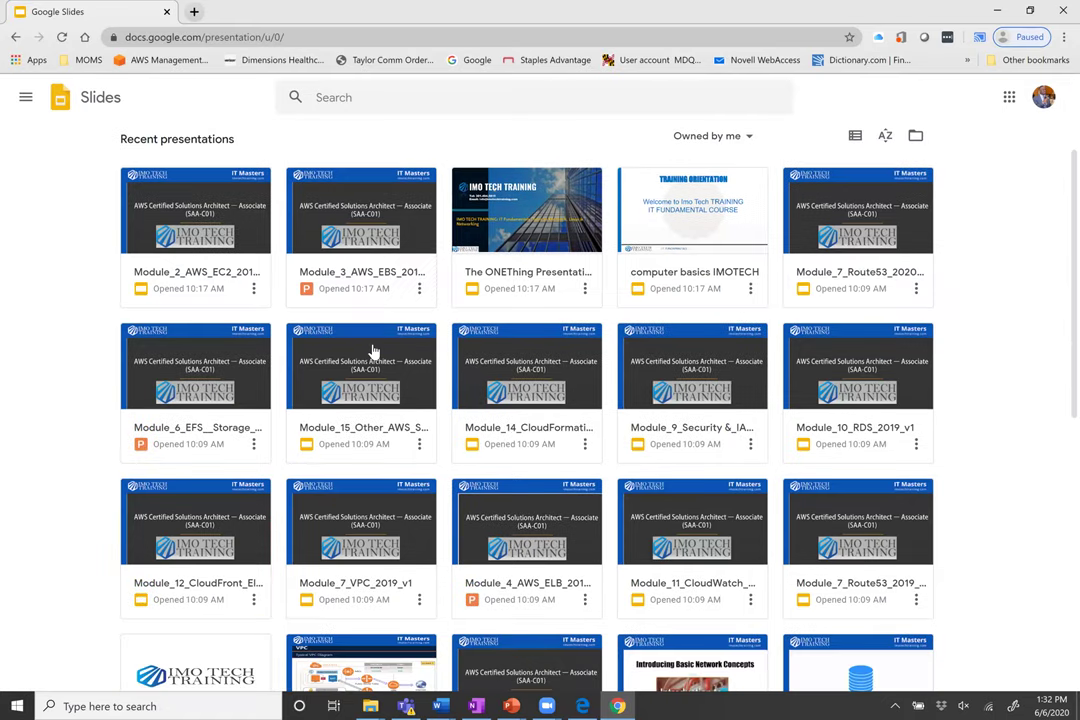
scroll(420, 493, down, 2)
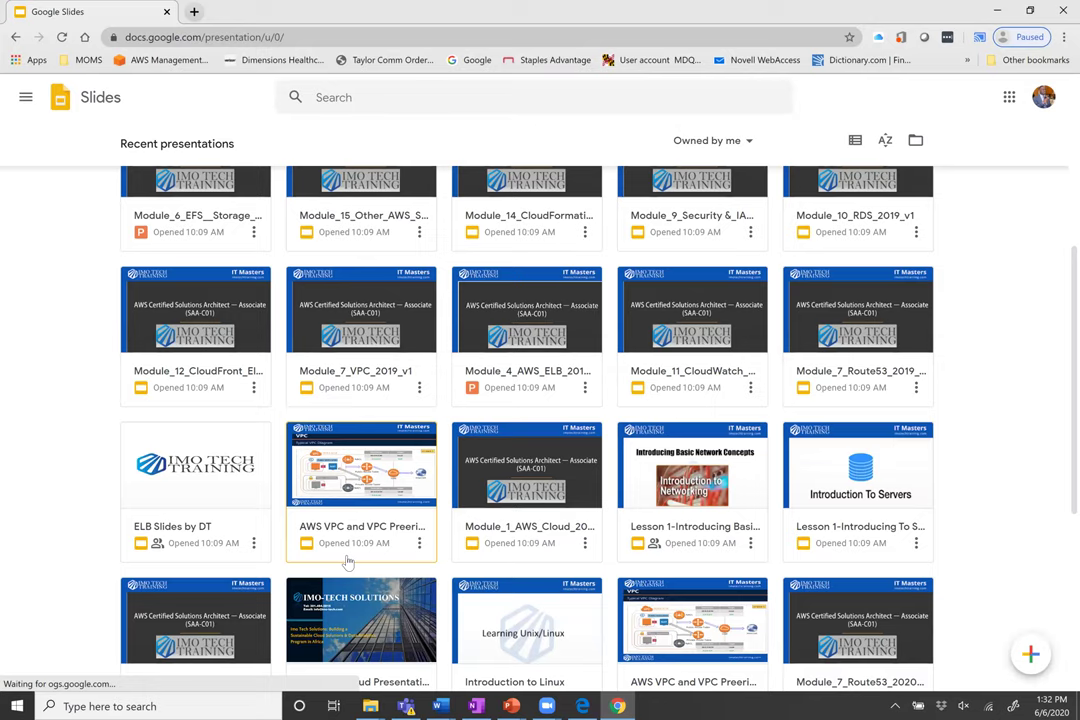
scroll(347, 563, down, 2)
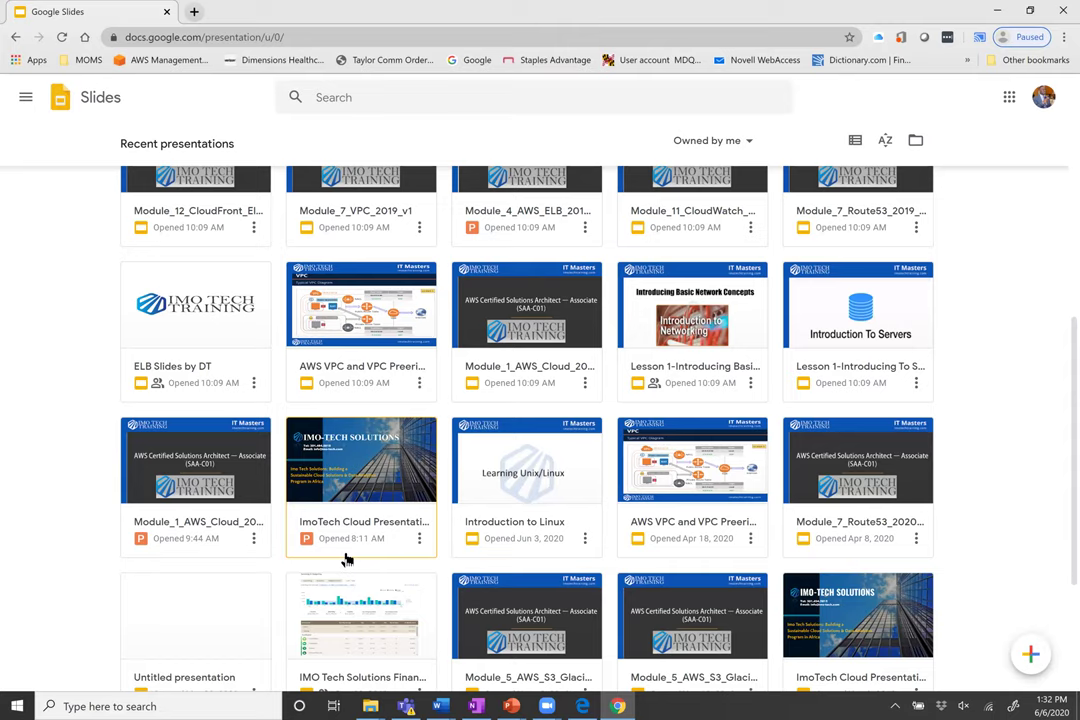
scroll(190, 200, up, 5)
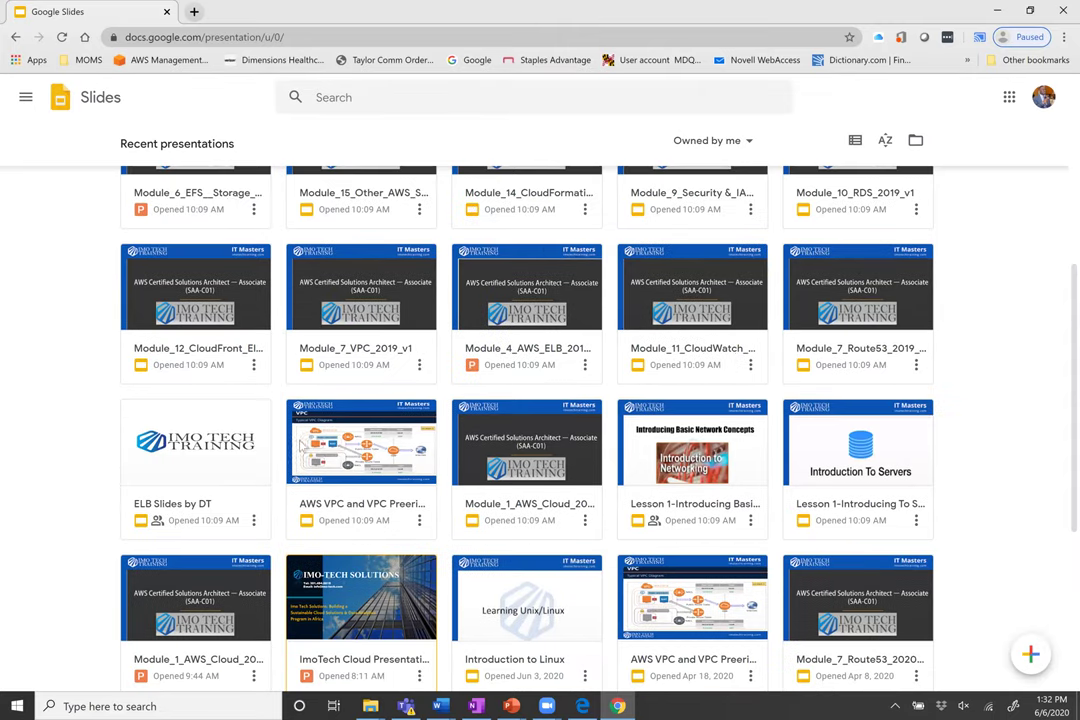
click(190, 200)
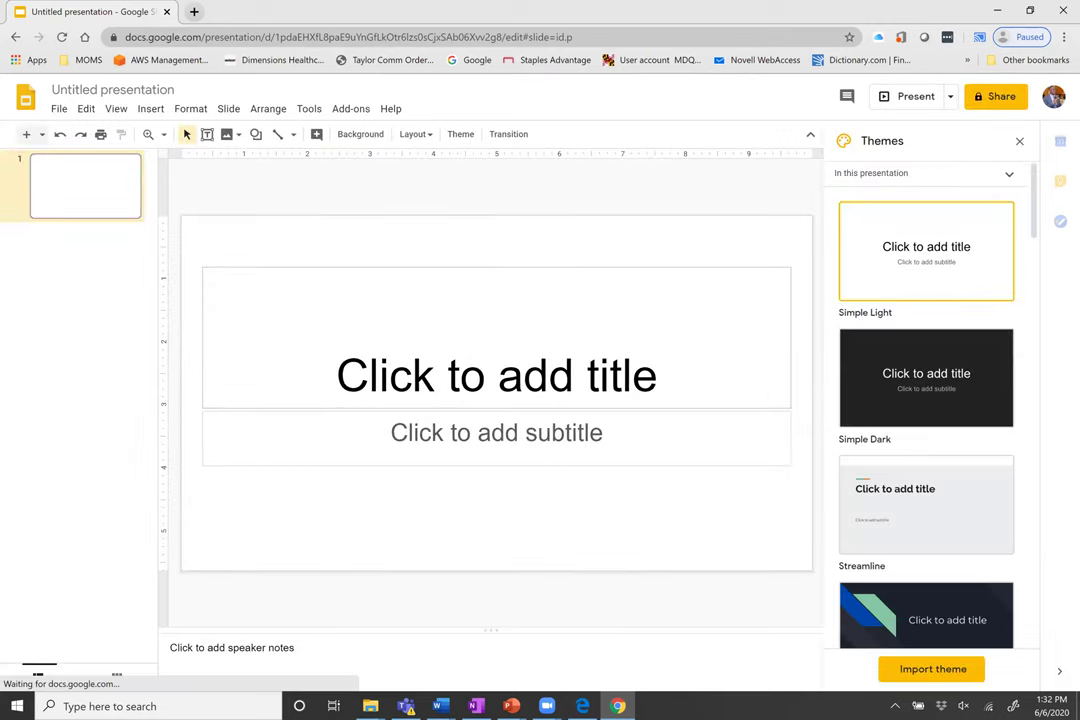
click(905, 614)
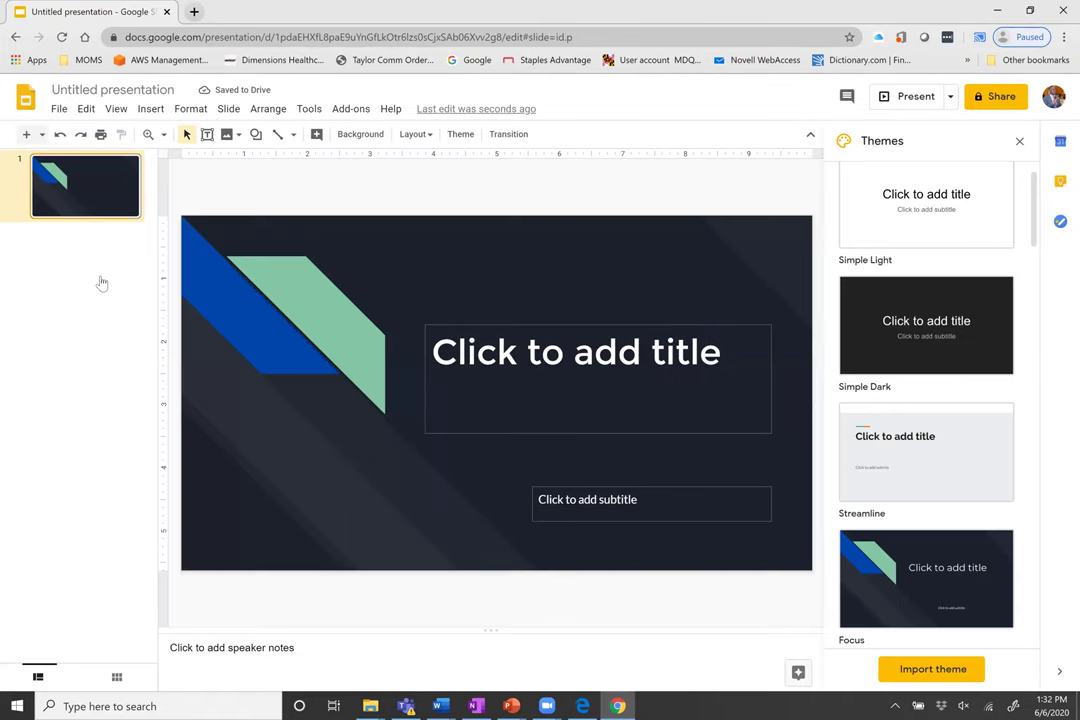
Step: Add a second slide after the title slide, and activate the title placeholder on the first slide
right_click(55, 183)
click(95, 324)
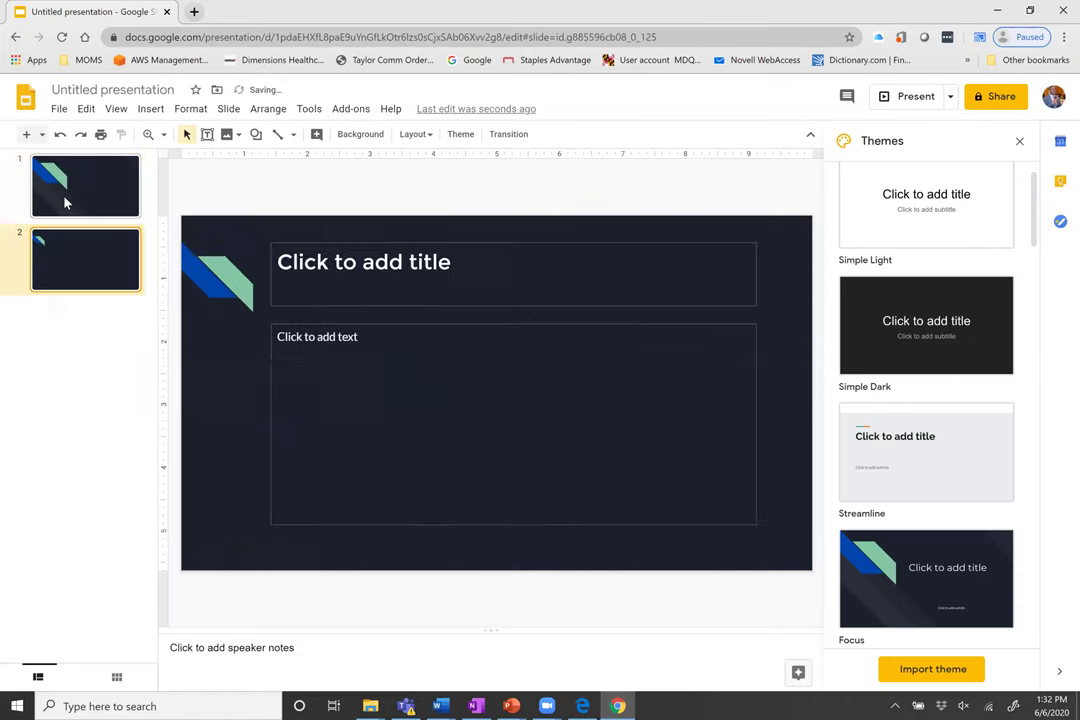
click(64, 196)
click(490, 390)
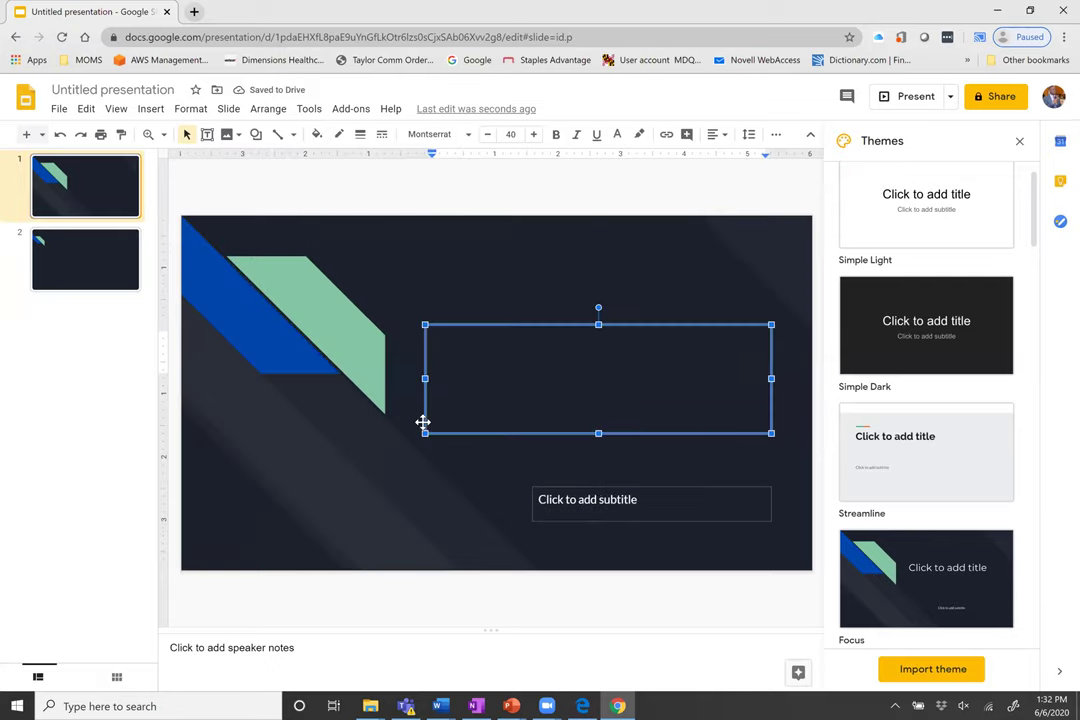